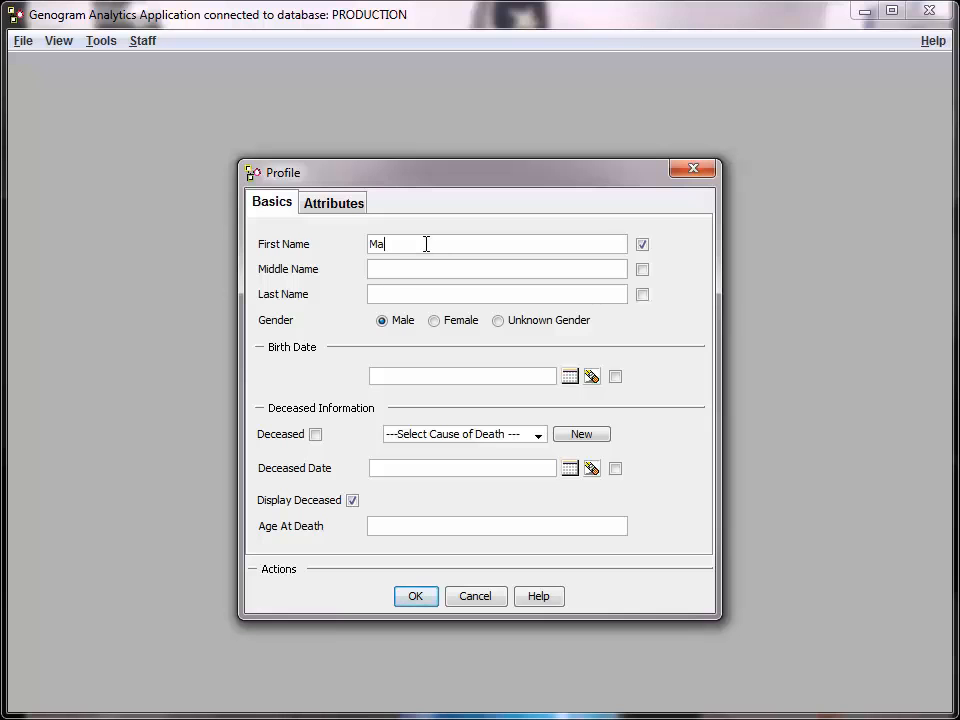
Complete the first person's profile with first and last name, Female gender and birth date, and save it to the genogram
type("Green")
left_click(434, 321)
left_click(419, 378)
type("06/12/1976")
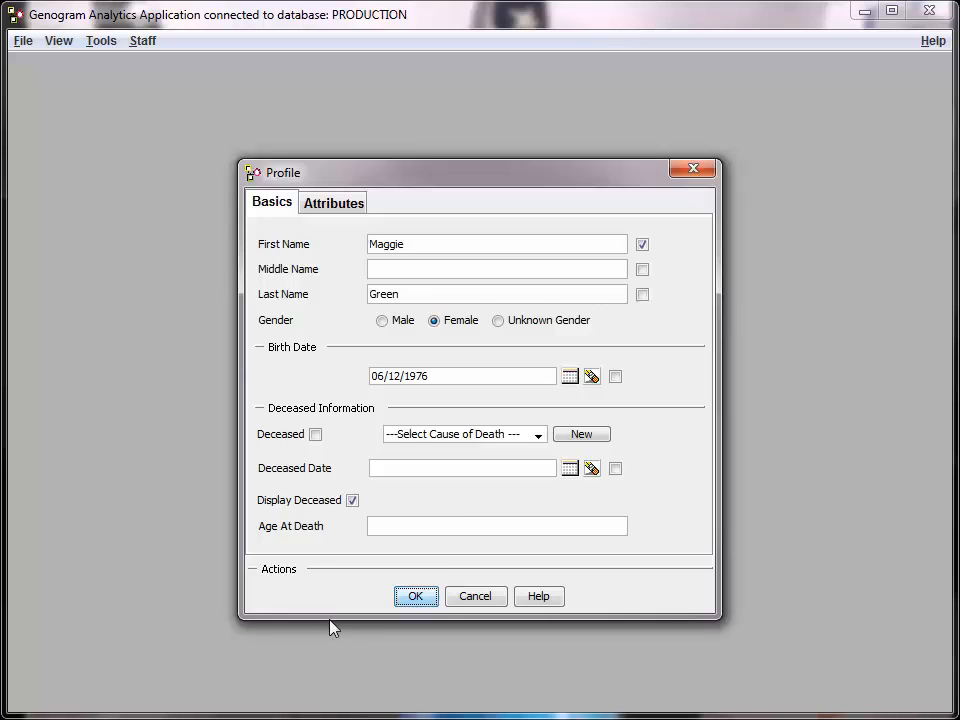
left_click_drag(408, 181, 412, 162)
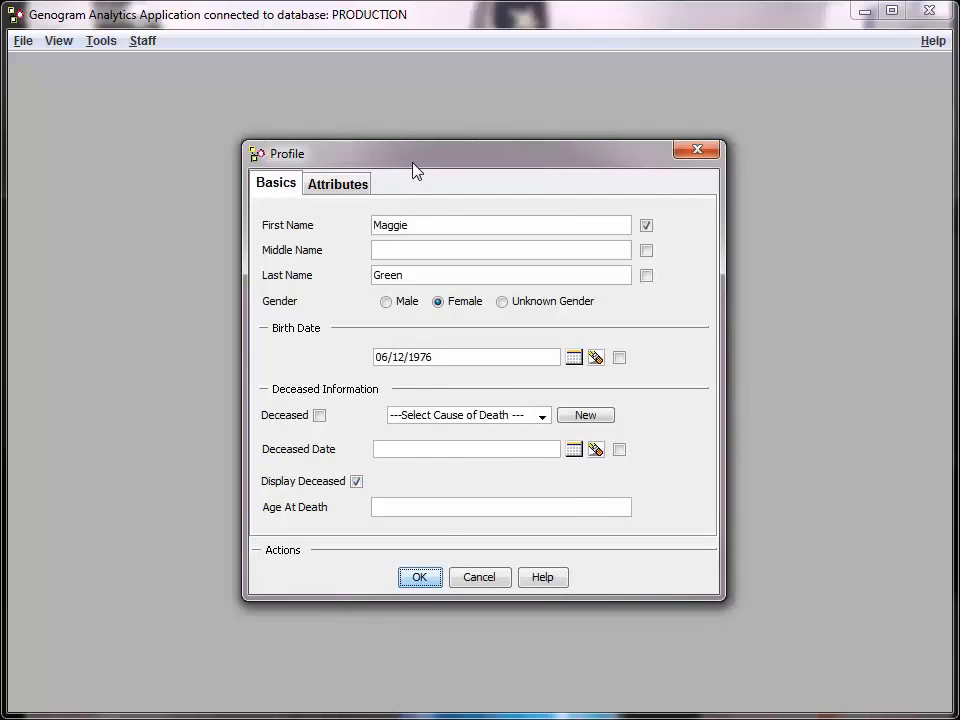
left_click(419, 577)
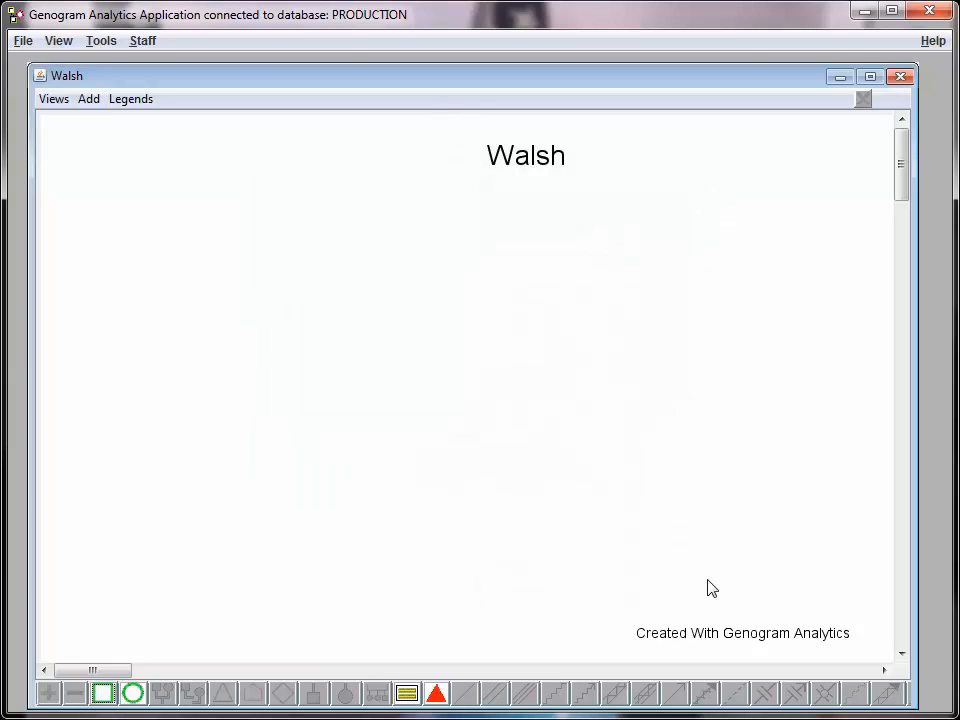
Reposition the woman's symbol just below the genogram title, slightly to its right
left_click(884, 671)
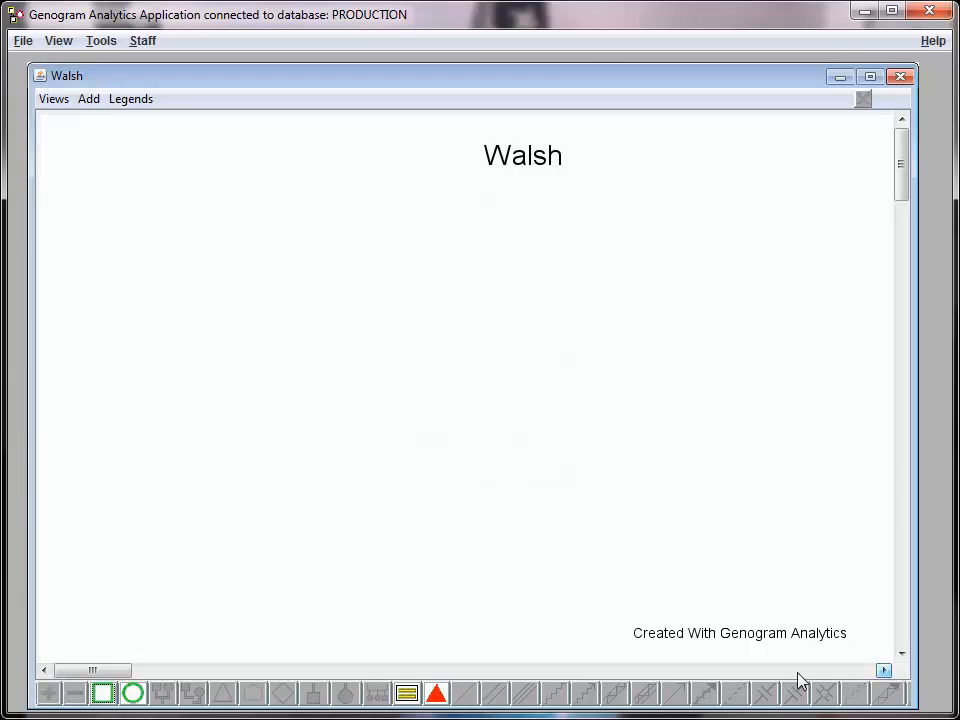
left_click_drag(106, 670, 158, 680)
left_click_drag(446, 535, 184, 296)
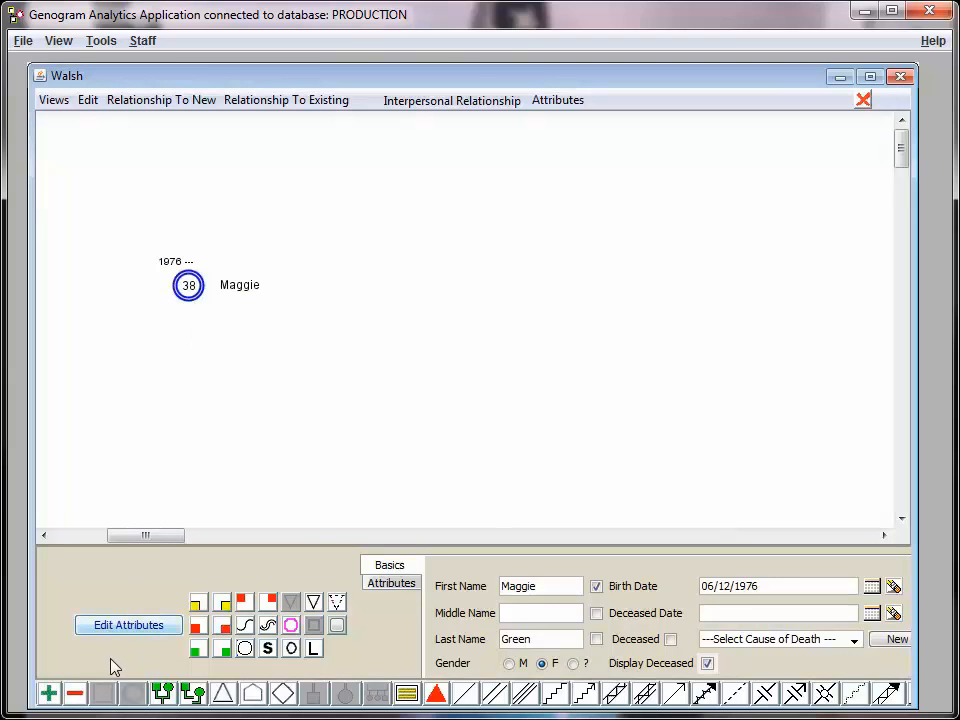
left_click_drag(150, 536, 104, 536)
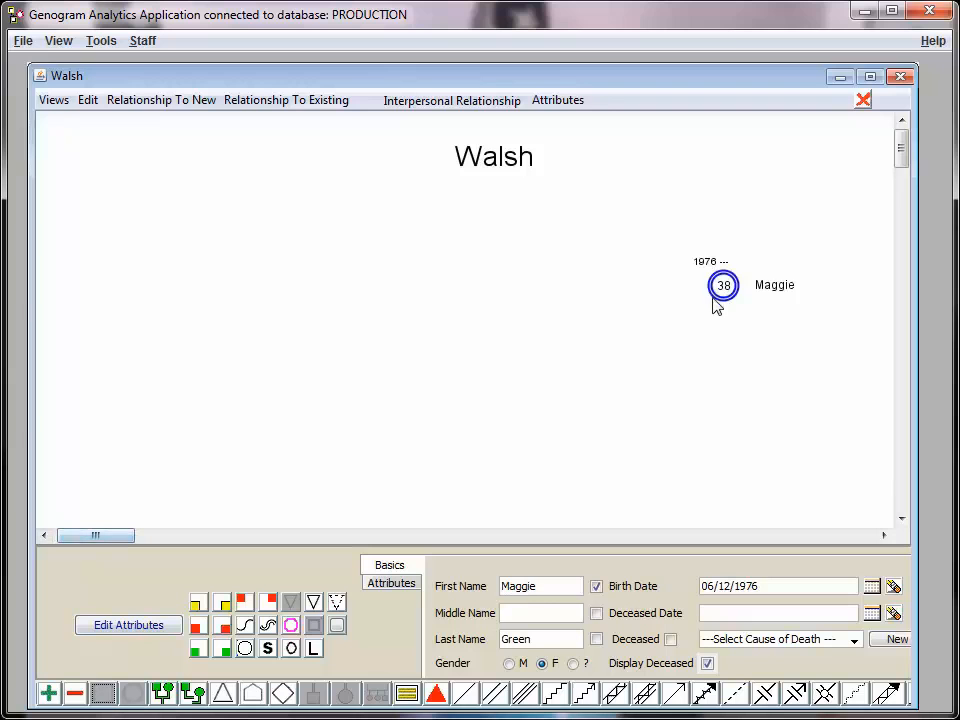
left_click_drag(720, 300, 594, 246)
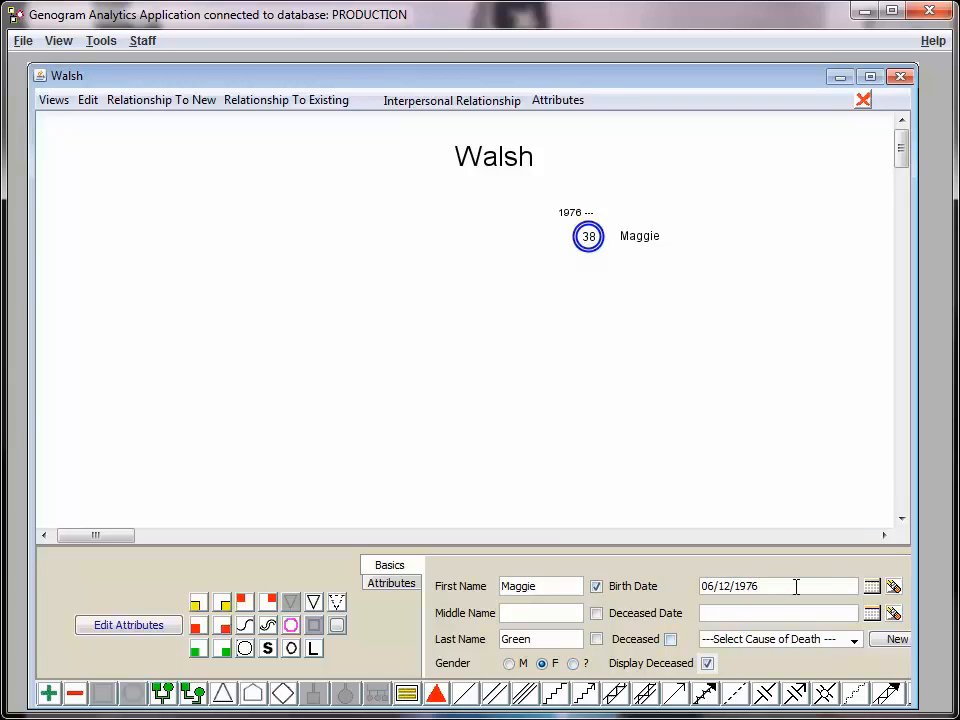
Enlarge the application and genogram windows and shift the genogram up and left until the person's Update and Delete options are reachable
left_click_drag(949, 712, 959, 719)
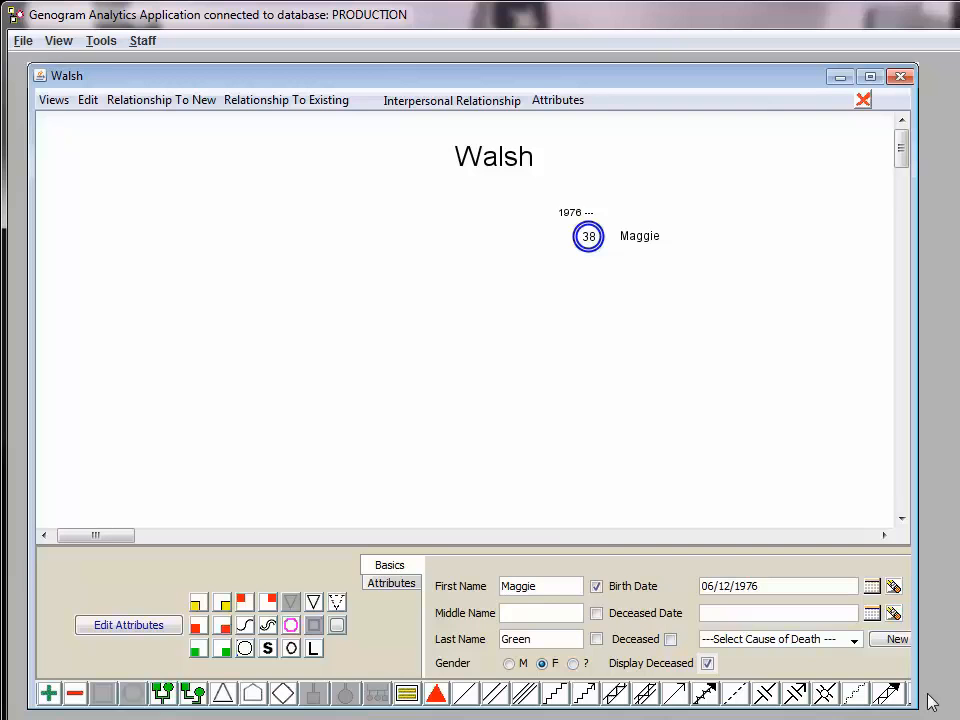
left_click(158, 536)
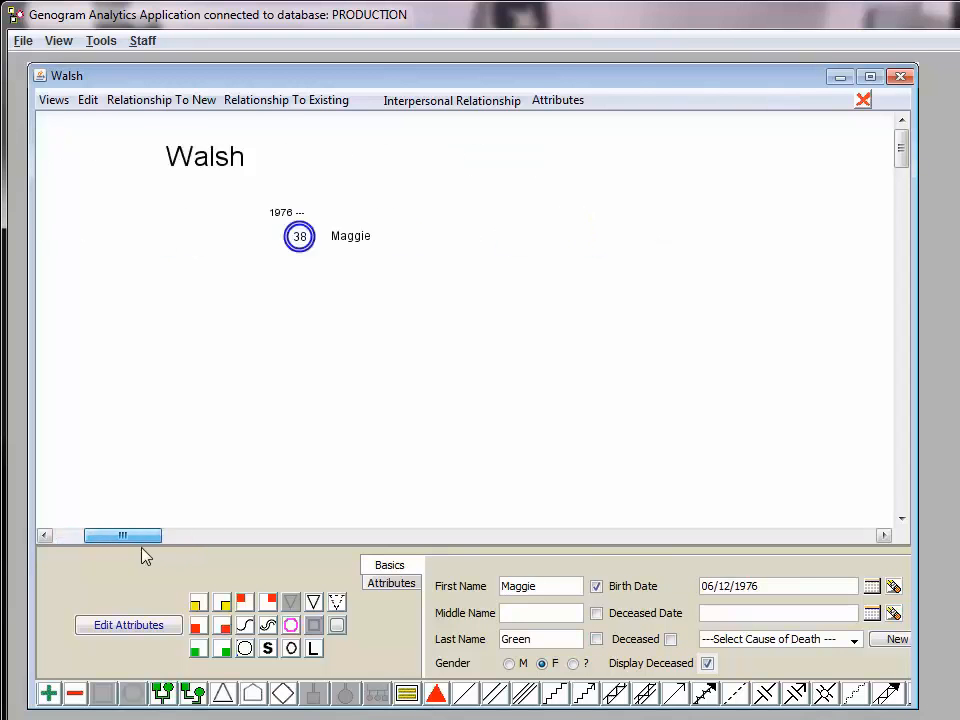
left_click_drag(914, 654, 959, 654)
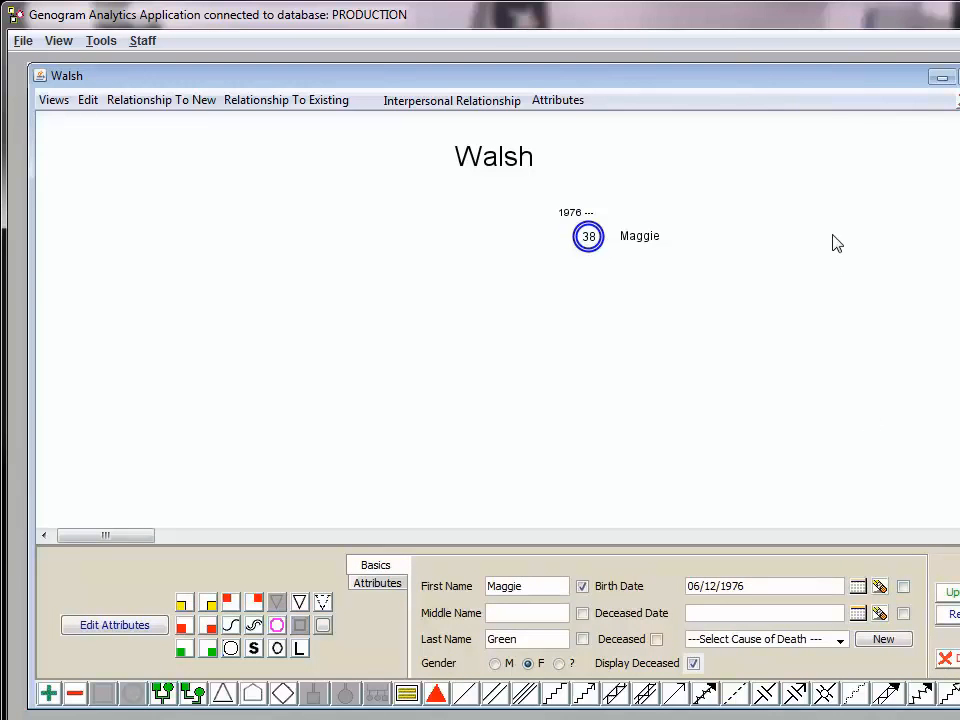
left_click_drag(790, 81, 752, 60)
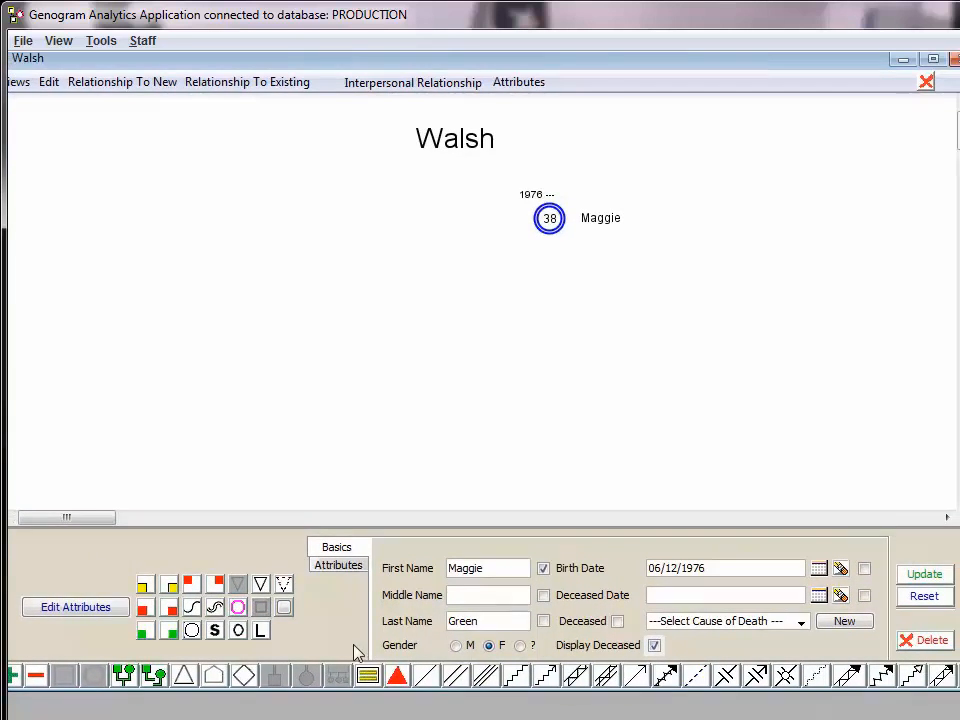
Add a male spouse for the woman, enter his first name, last name and birth date, and update his profile
left_click(149, 677)
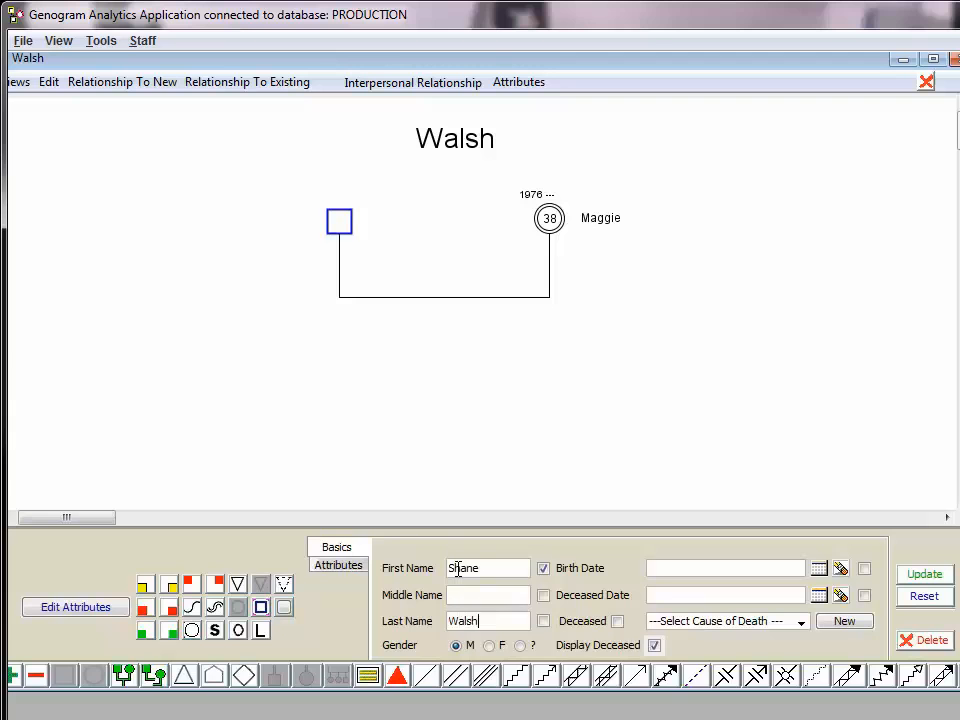
left_click(683, 568)
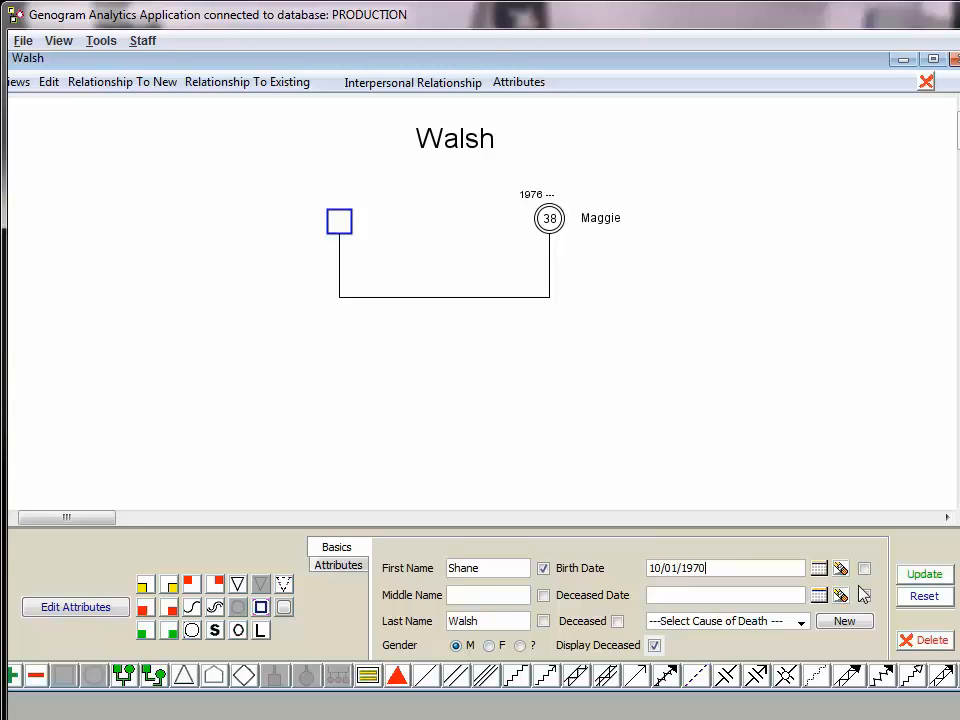
left_click(924, 578)
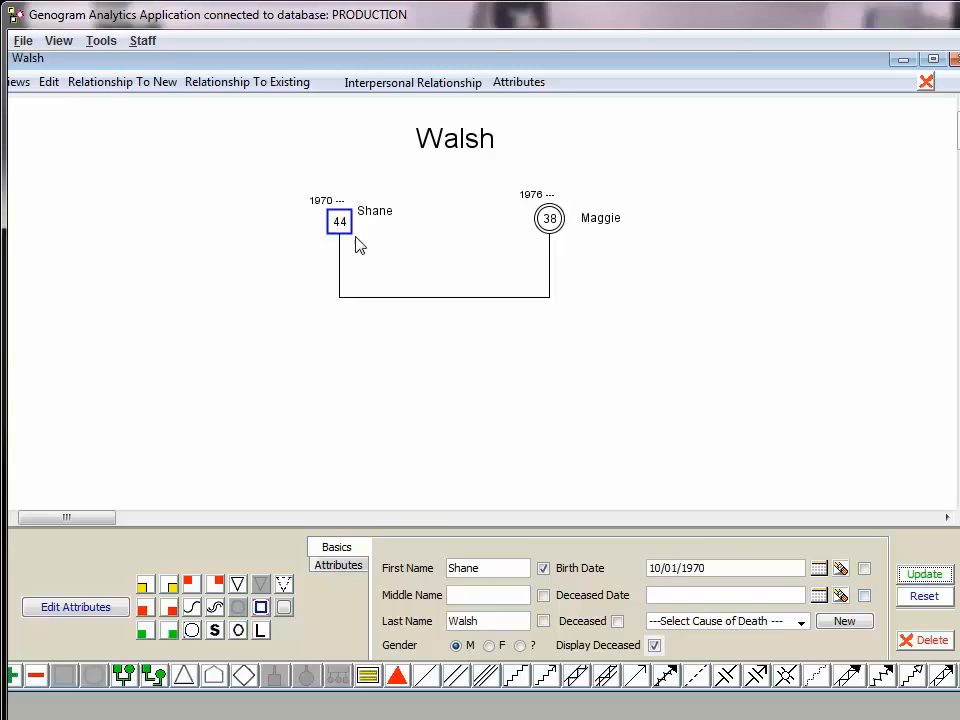
Set the start date of the couple's marriage to 01/01/1999 and update the relationship
left_click(400, 298)
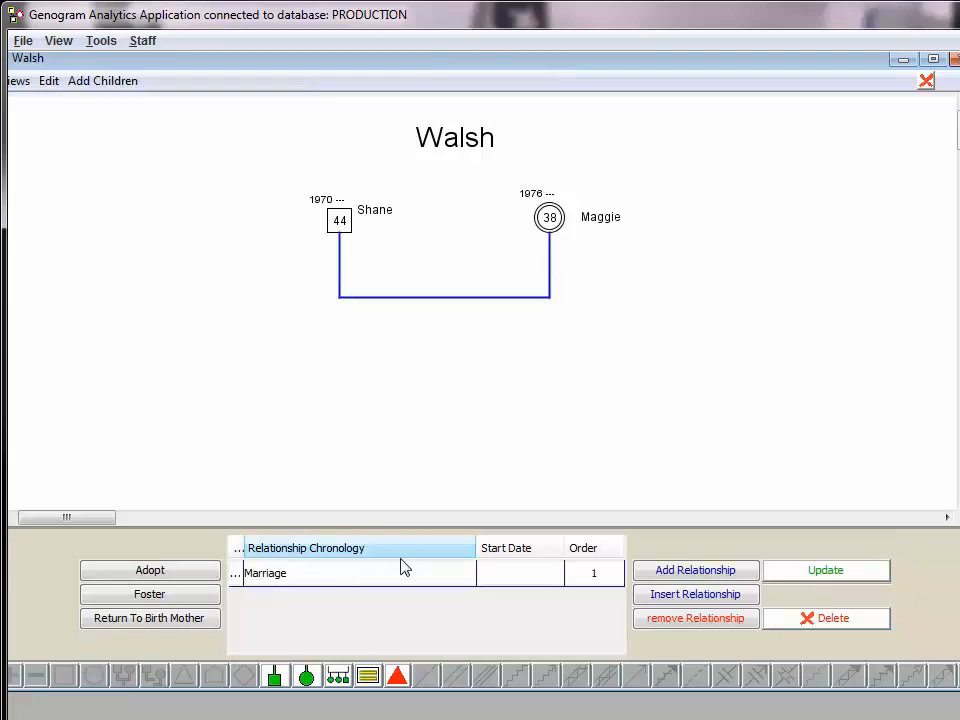
left_click(524, 579)
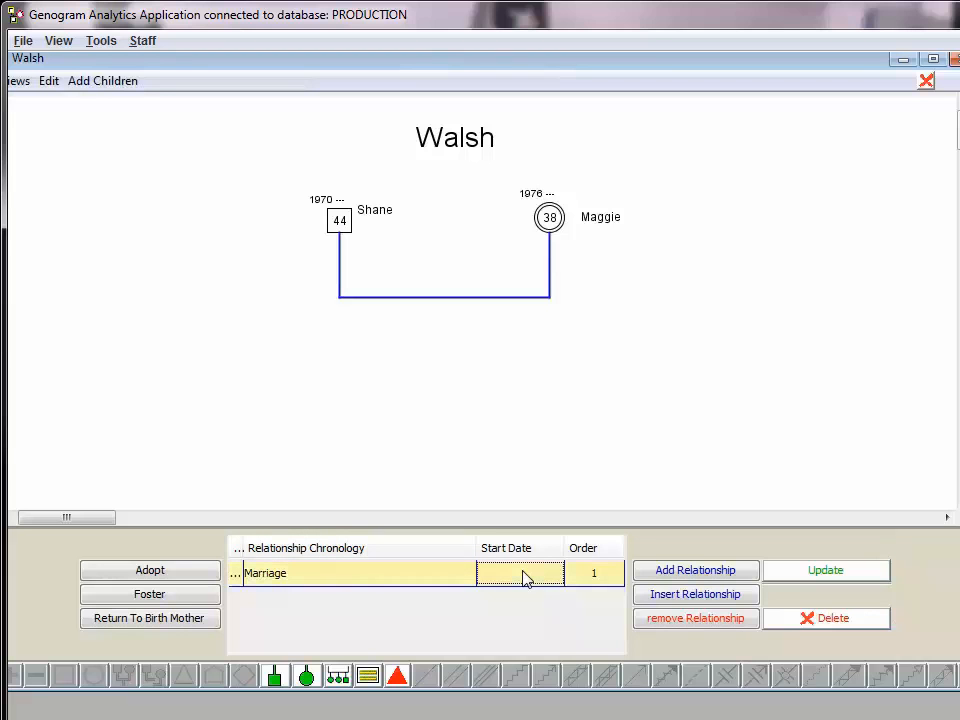
type("01/01/1999")
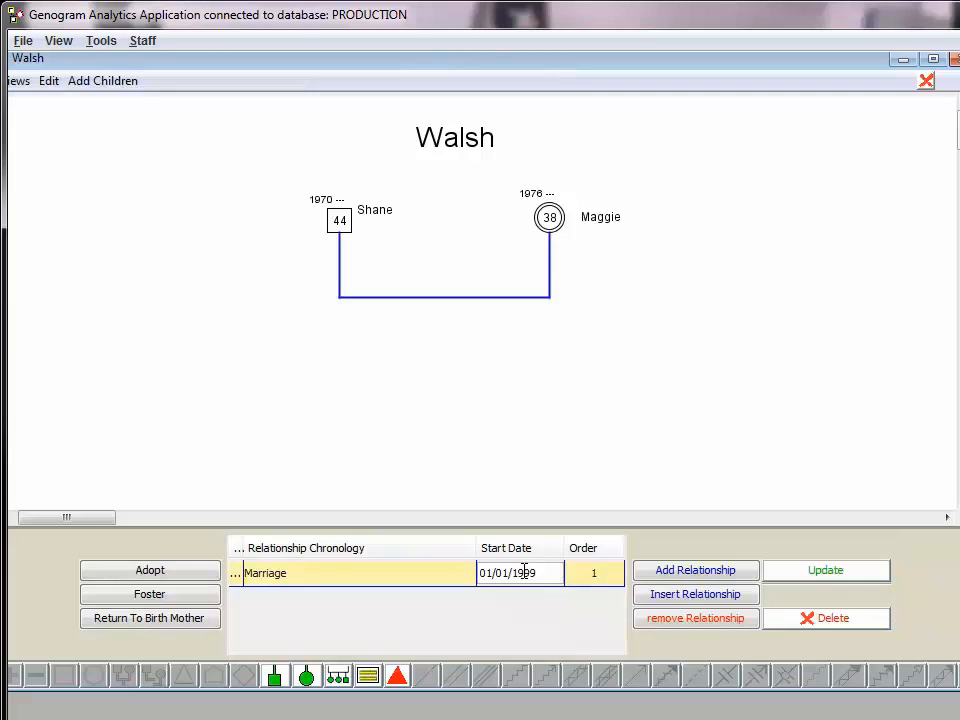
left_click(823, 571)
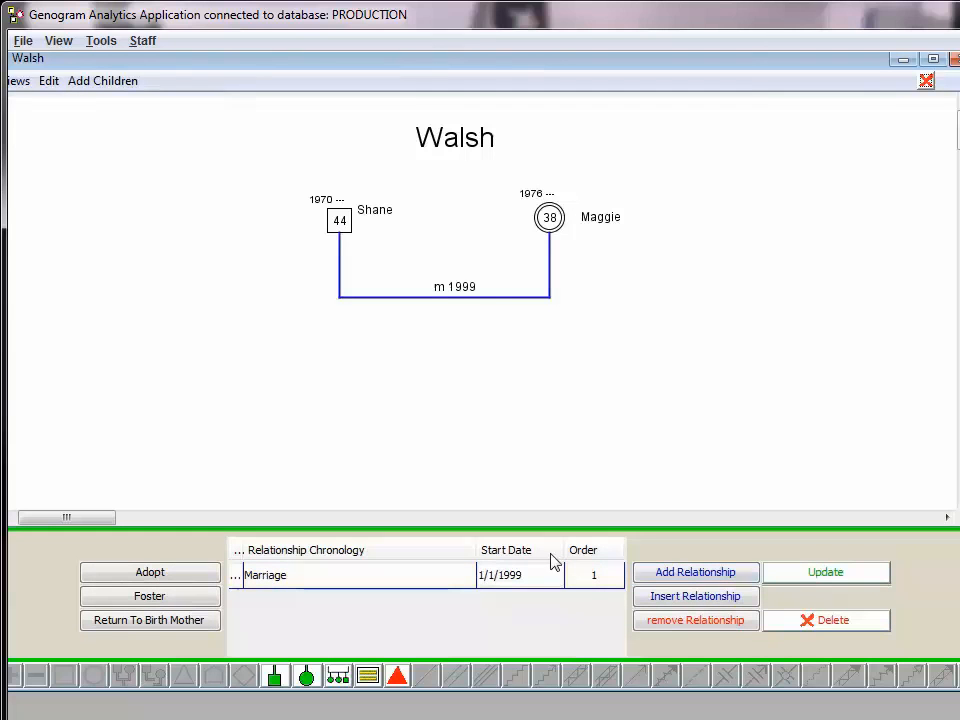
Clear the start date of the couple's marriage and update the relationship
left_click(527, 580)
left_click_drag(527, 580, 469, 585)
key("BackSpace")
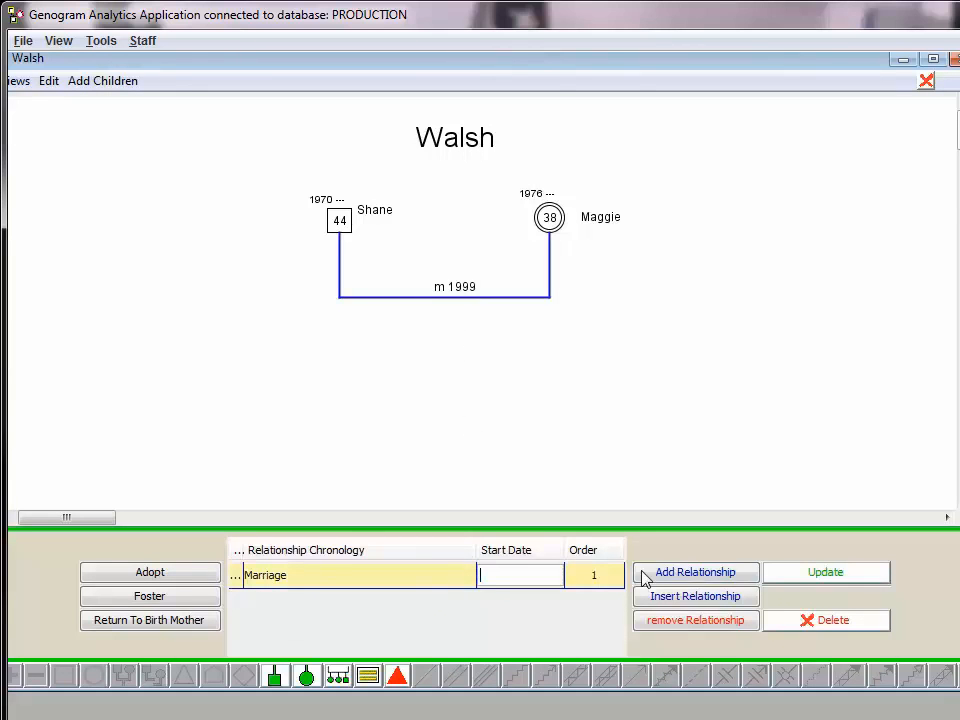
left_click(788, 573)
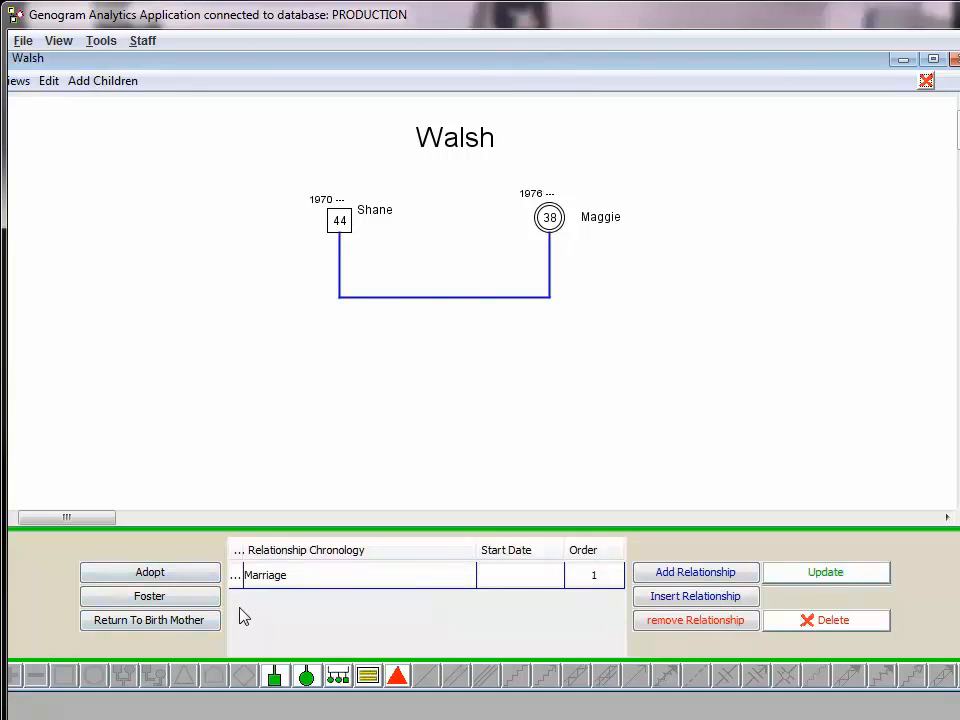
Change the couple's relationship chronology entry to Divorce and update the relationship
left_click(489, 299)
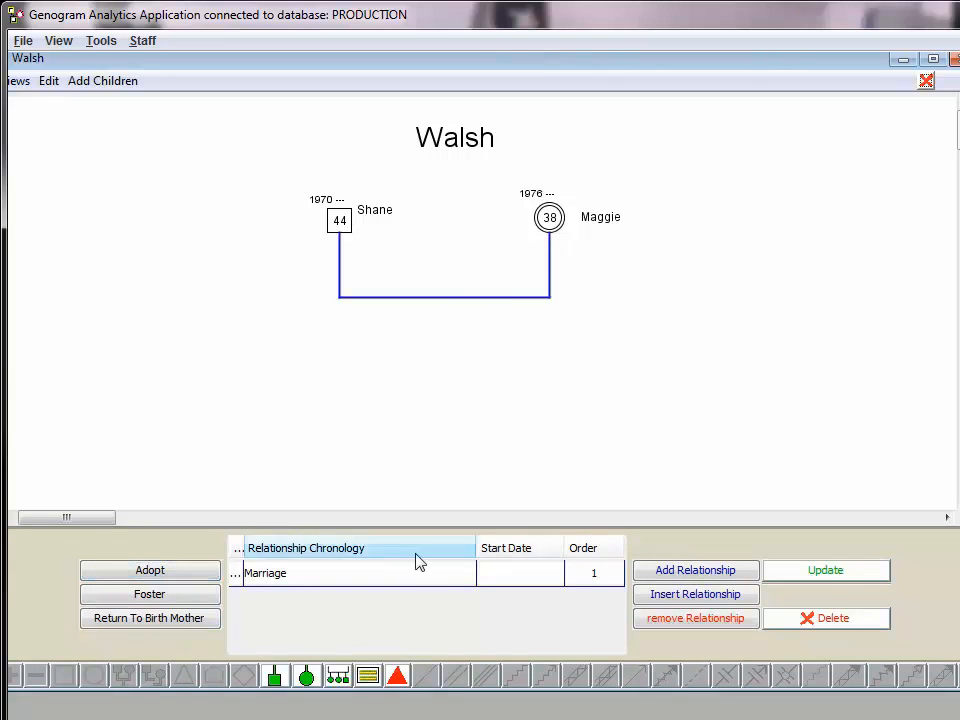
left_click(405, 576)
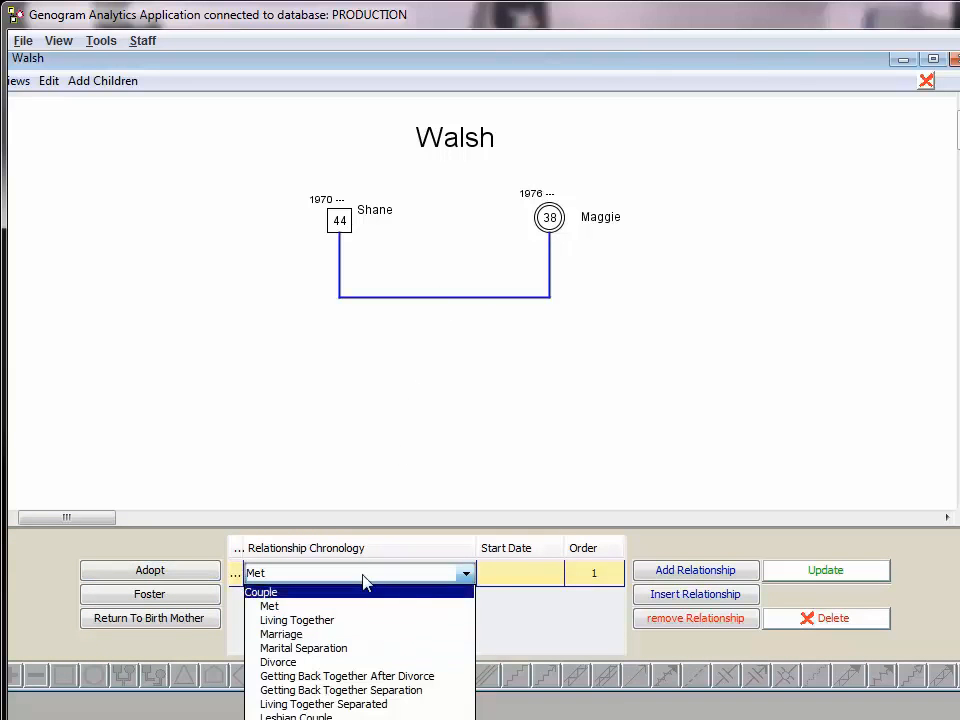
left_click(364, 577)
left_click(436, 578)
left_click(433, 553)
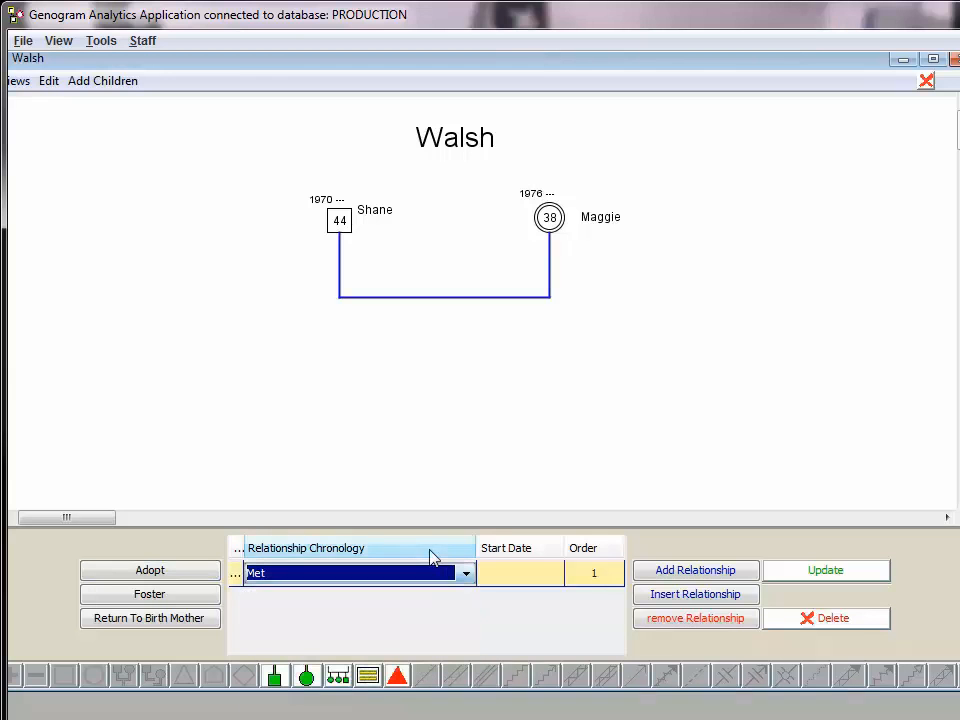
left_click(377, 578)
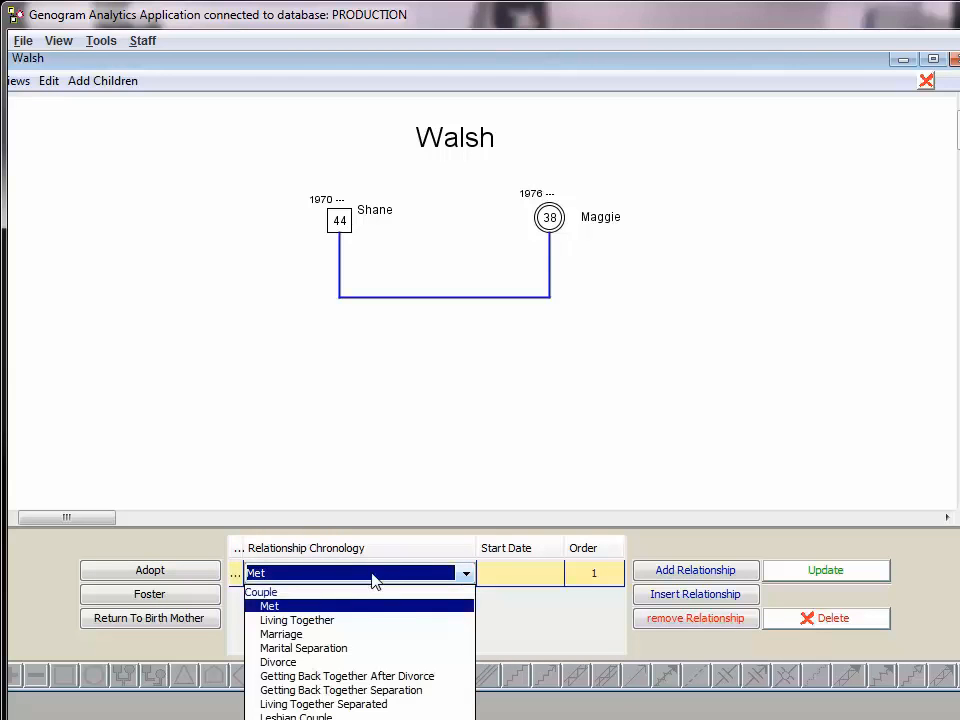
left_click(363, 662)
left_click(358, 578)
left_click(348, 662)
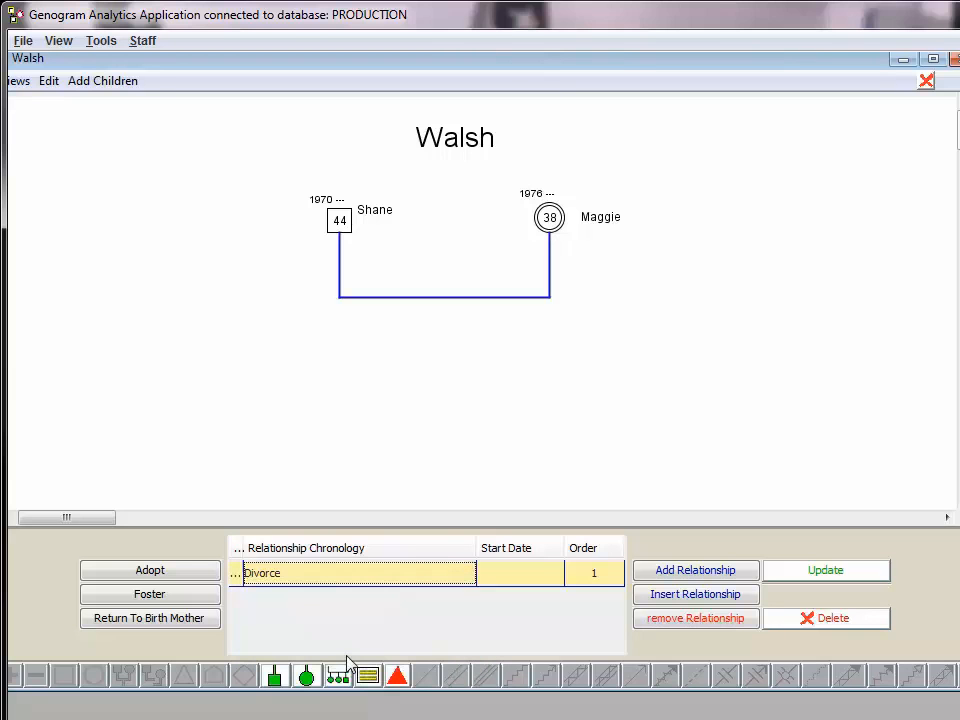
left_click(826, 577)
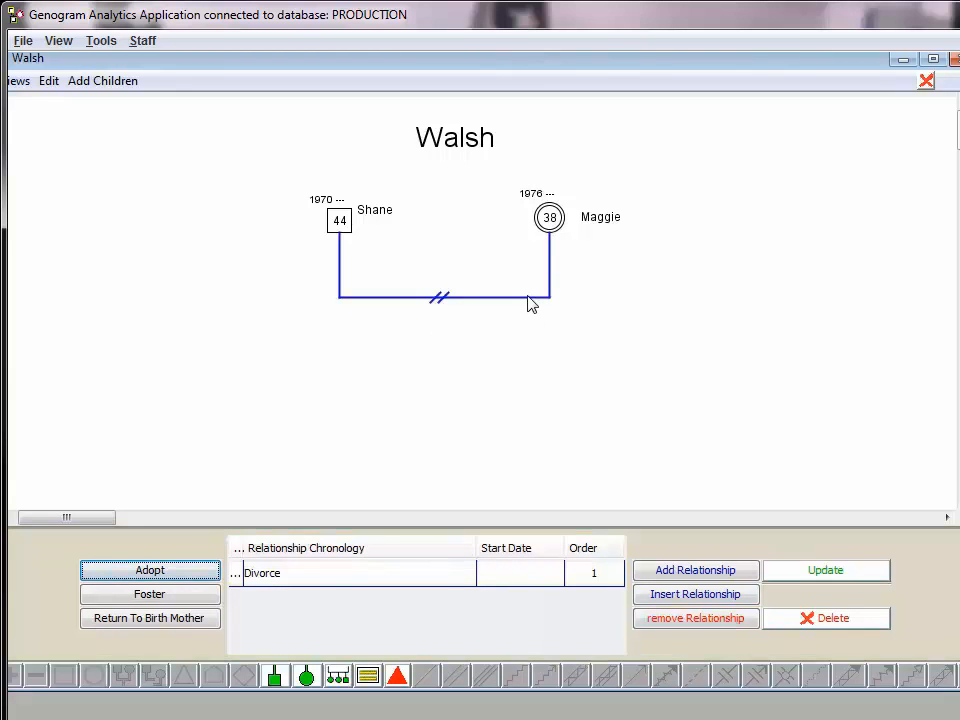
Start adding multiple children to the couple and enter a male child's first name, last name and birth date
right_click(527, 297)
mouse_move(649, 367)
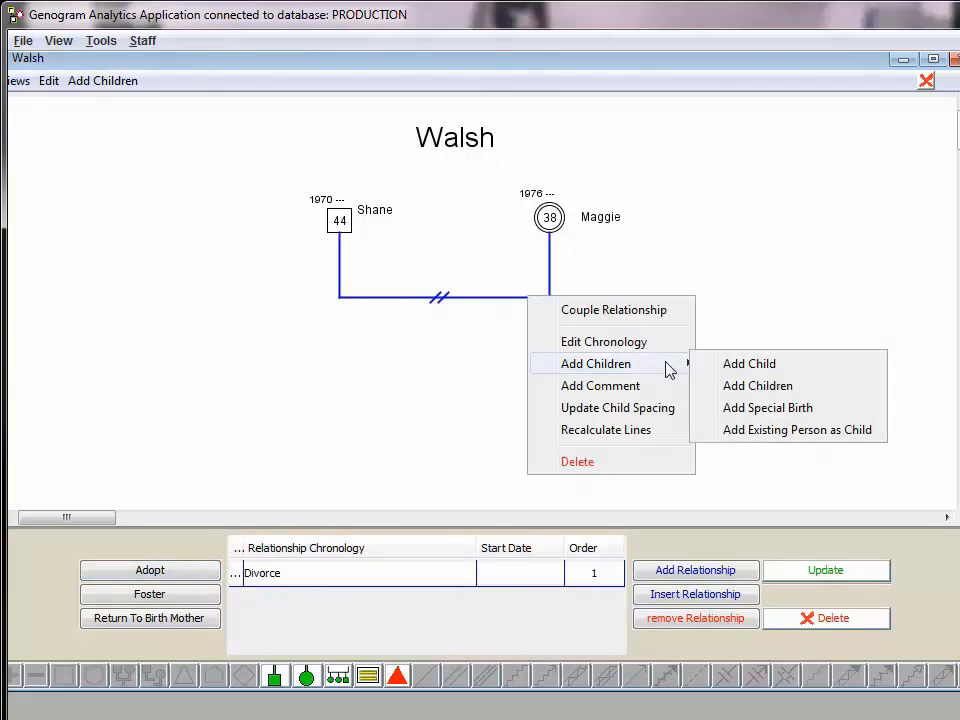
left_click(747, 387)
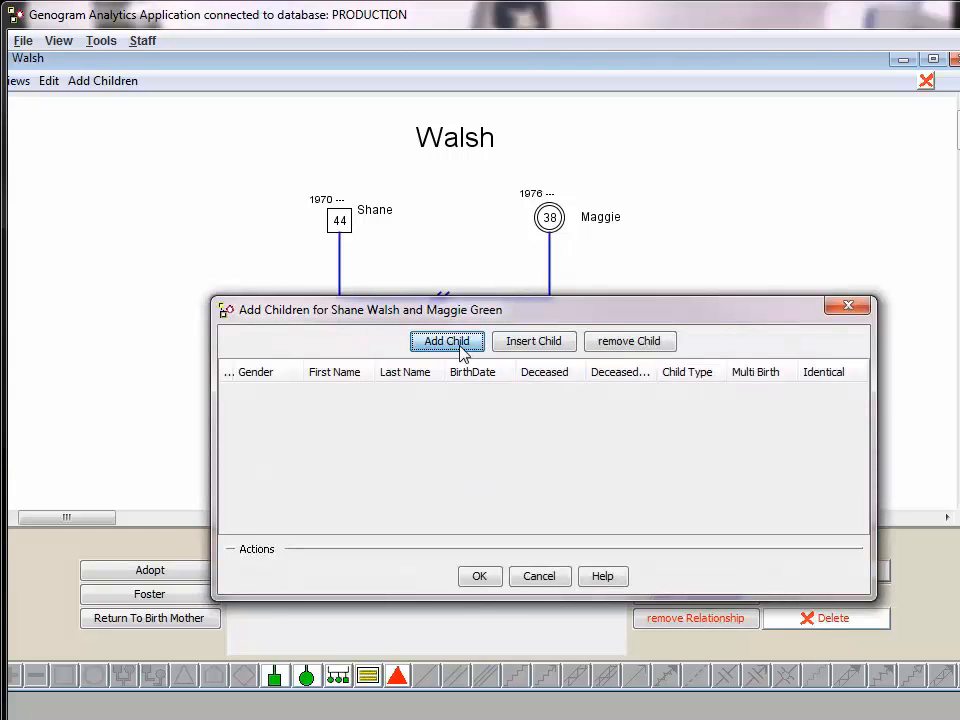
left_click(446, 341)
left_click(336, 396)
left_click(336, 394)
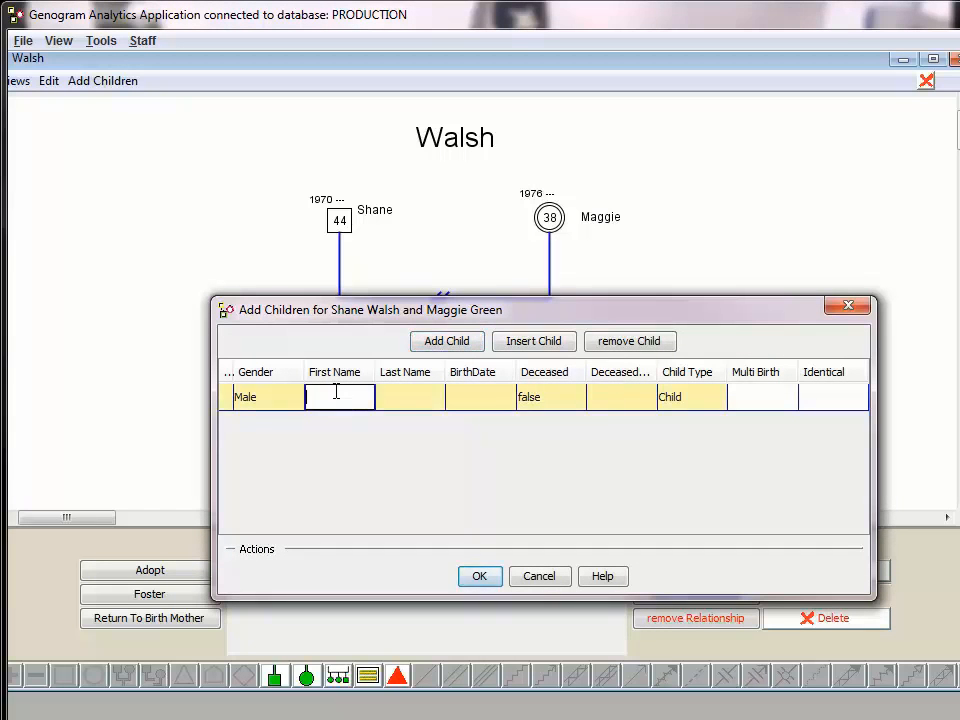
type("Carl")
key("Tab")
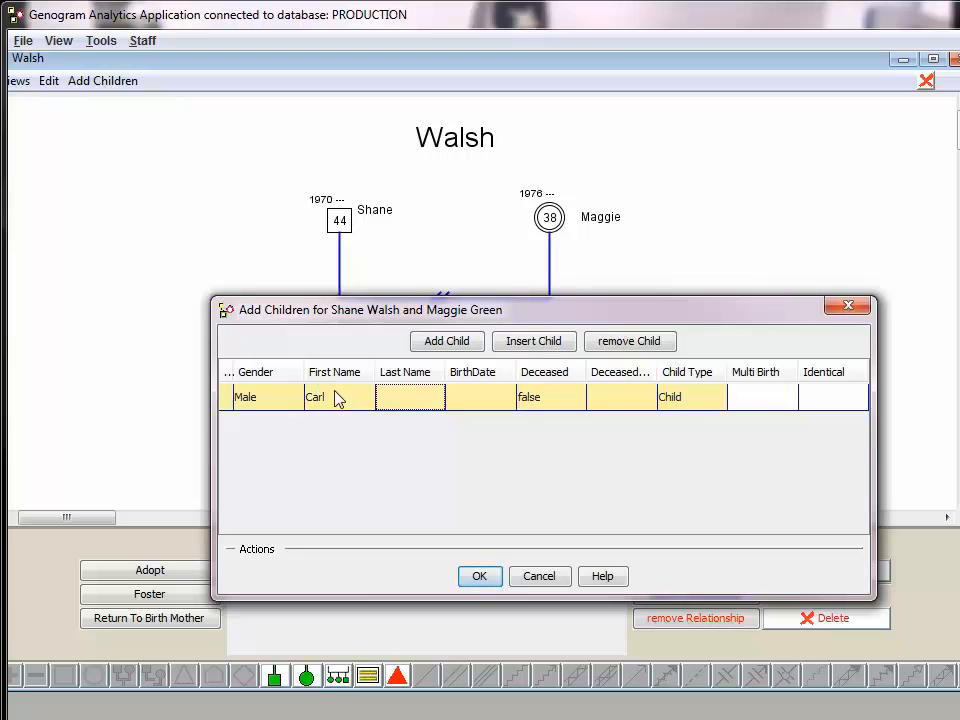
type("Walsh")
key("Tab")
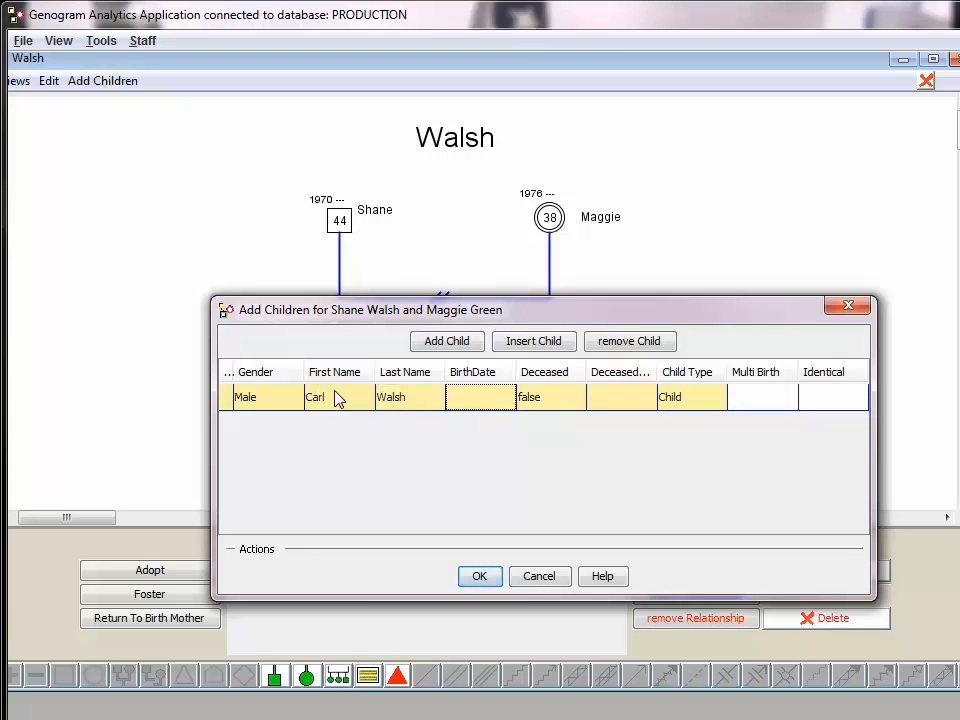
type("04/12/1998")
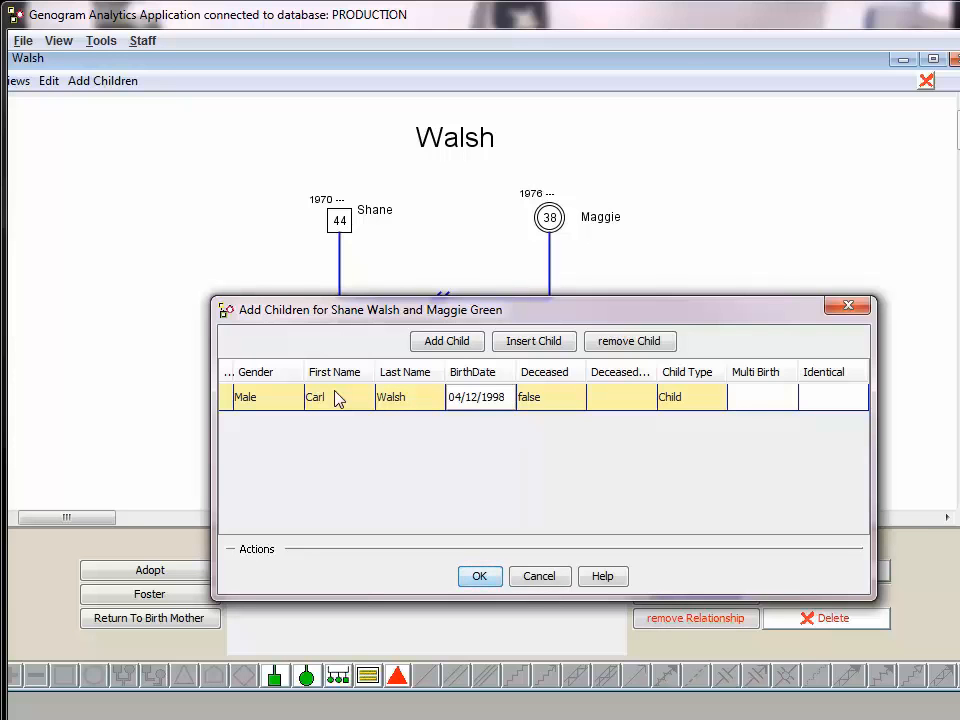
Add a female child to the divorced couple with her first name, last name and birth date, and confirm both children
left_click(434, 344)
left_click(248, 426)
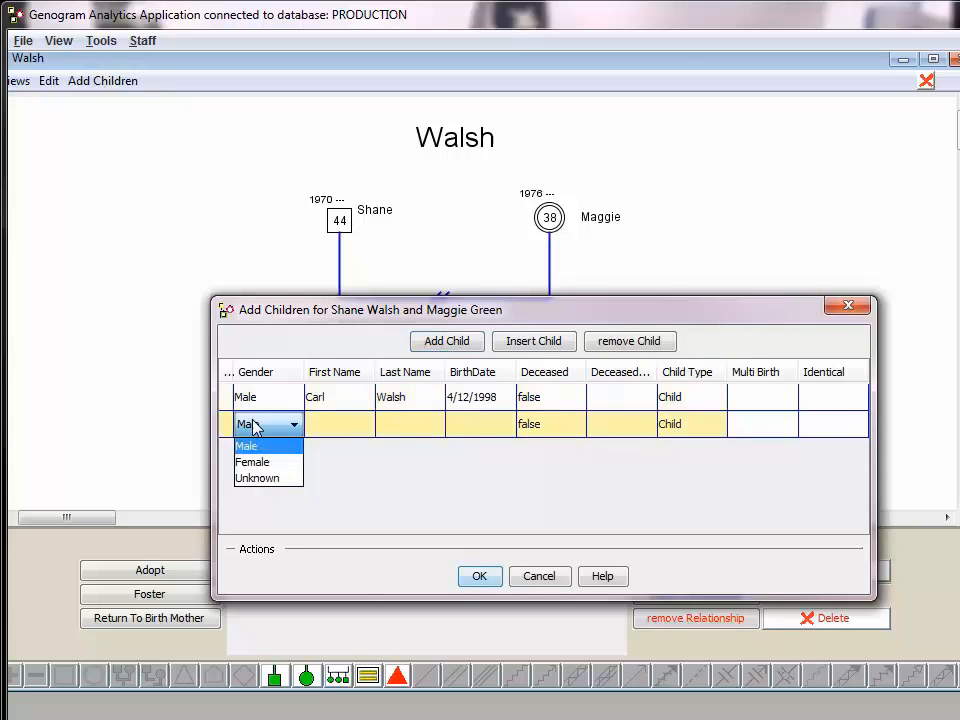
left_click(265, 465)
left_click(345, 427)
type("Beth")
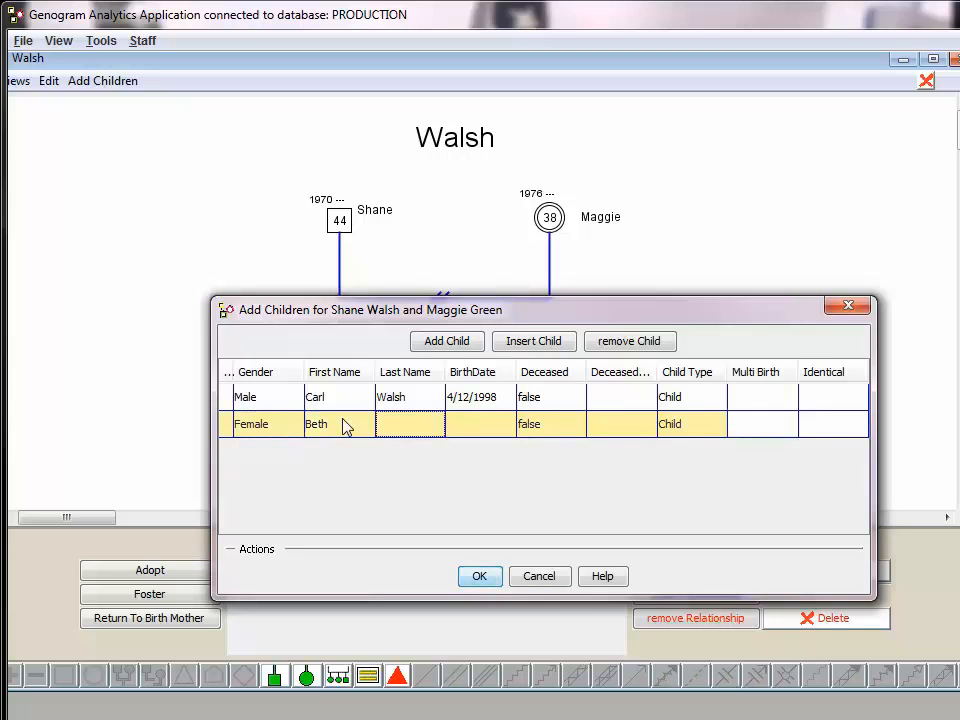
key("Tab")
type("Walsh")
key("Tab")
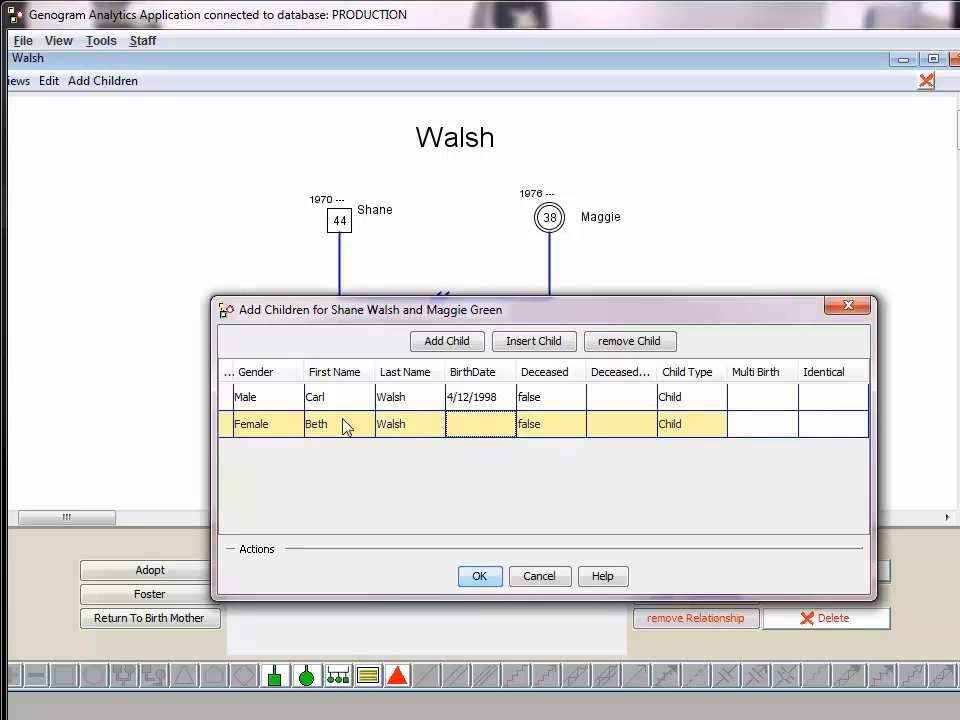
type("03/01/2001")
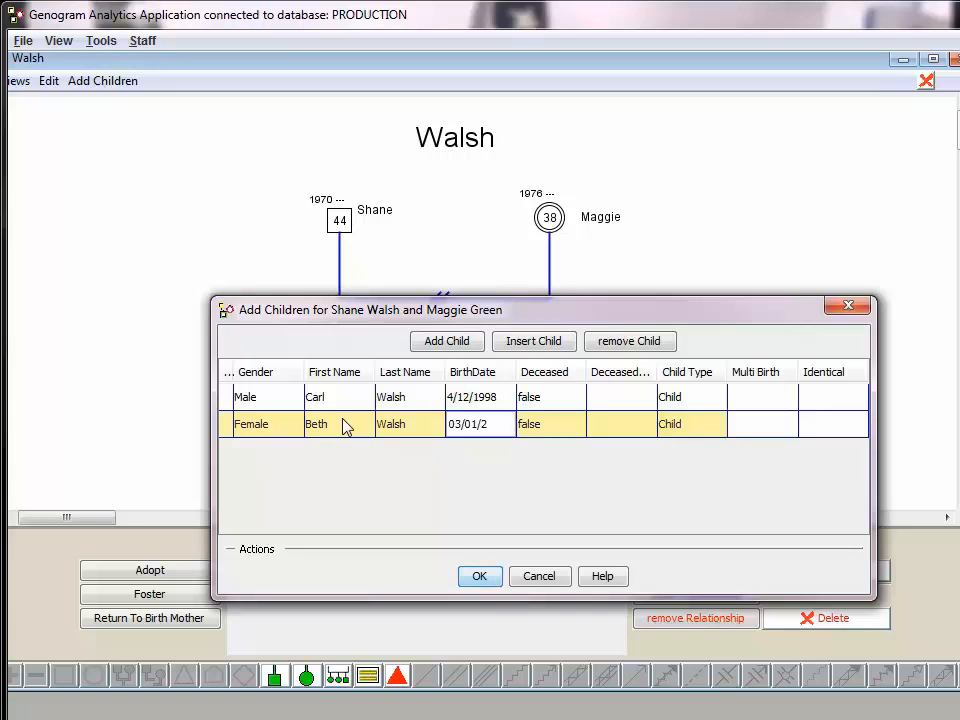
left_click(484, 577)
Spread the mother and daughter symbols farther right, and add a new male partner for the mother on her right side
left_click_drag(549, 217, 615, 228)
left_click_drag(504, 360, 551, 362)
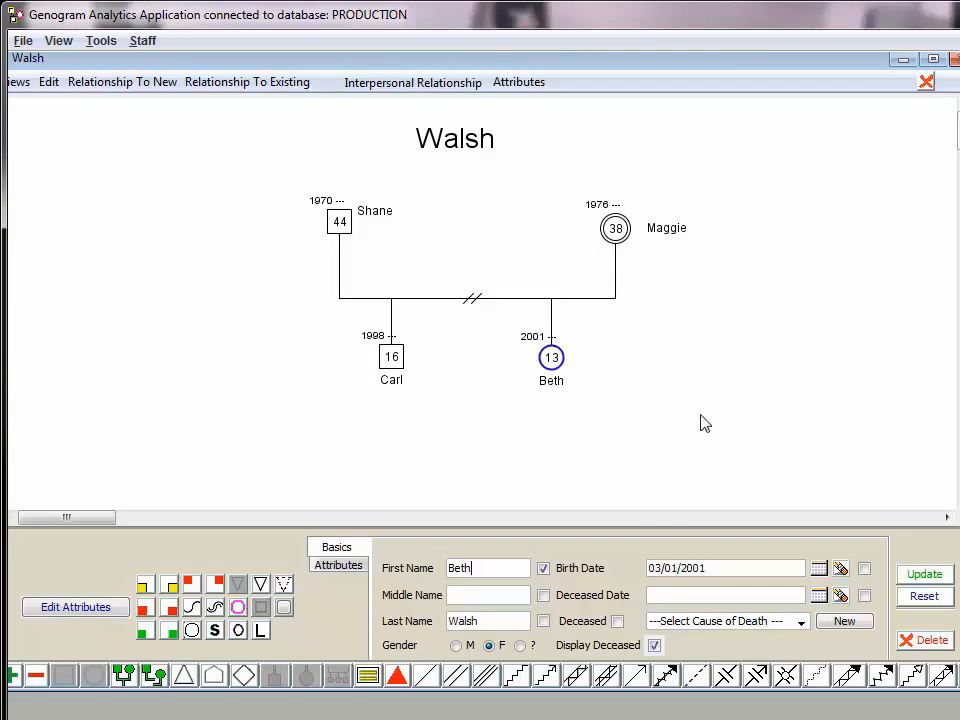
left_click(618, 238)
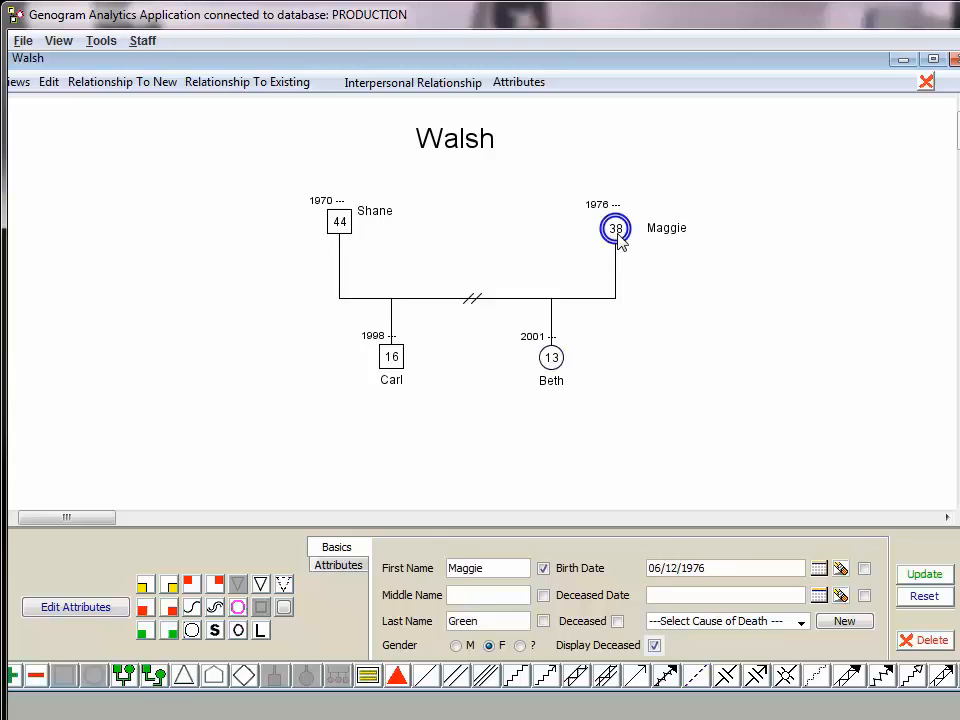
left_click(155, 677)
left_click_drag(281, 230, 840, 223)
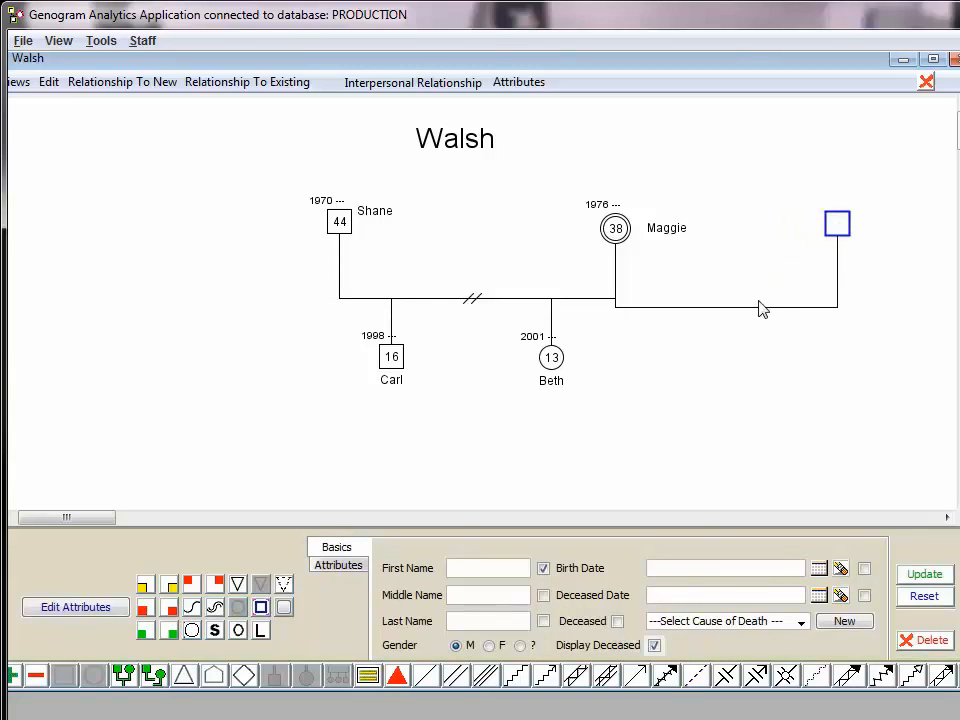
Change the relationship chronology entry between the mother and her new partner to Living Together and update the relationship
left_click(758, 307)
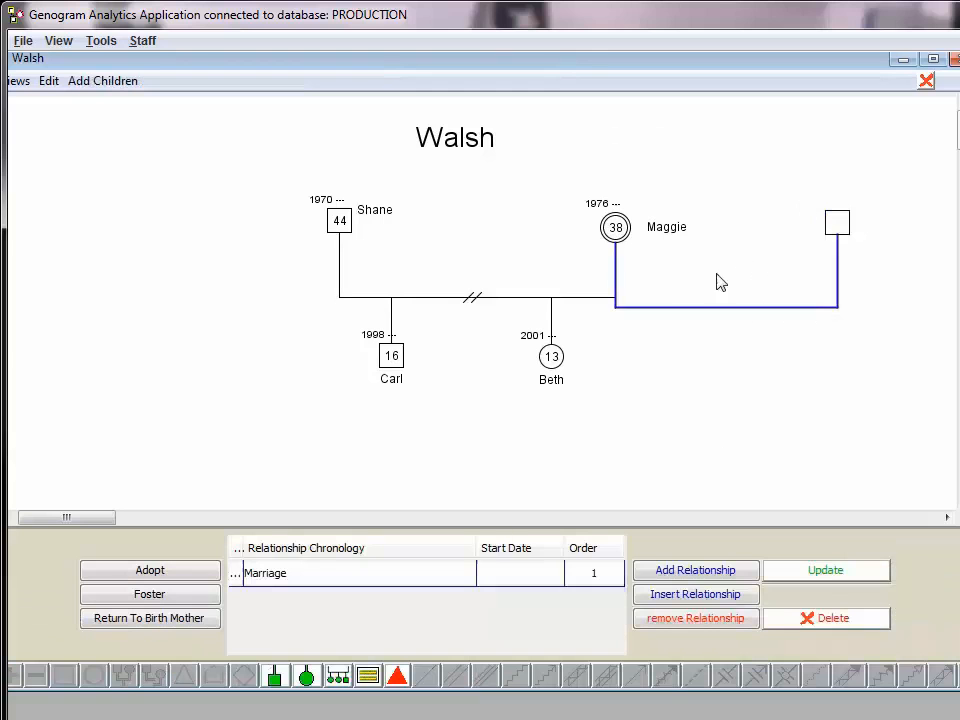
left_click(403, 574)
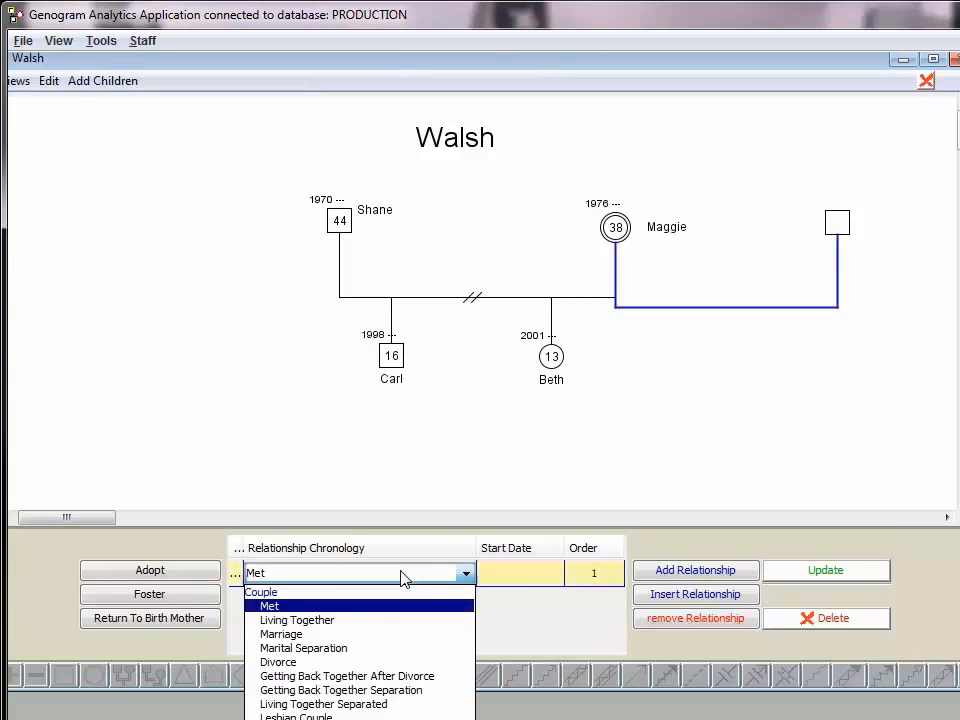
left_click(385, 620)
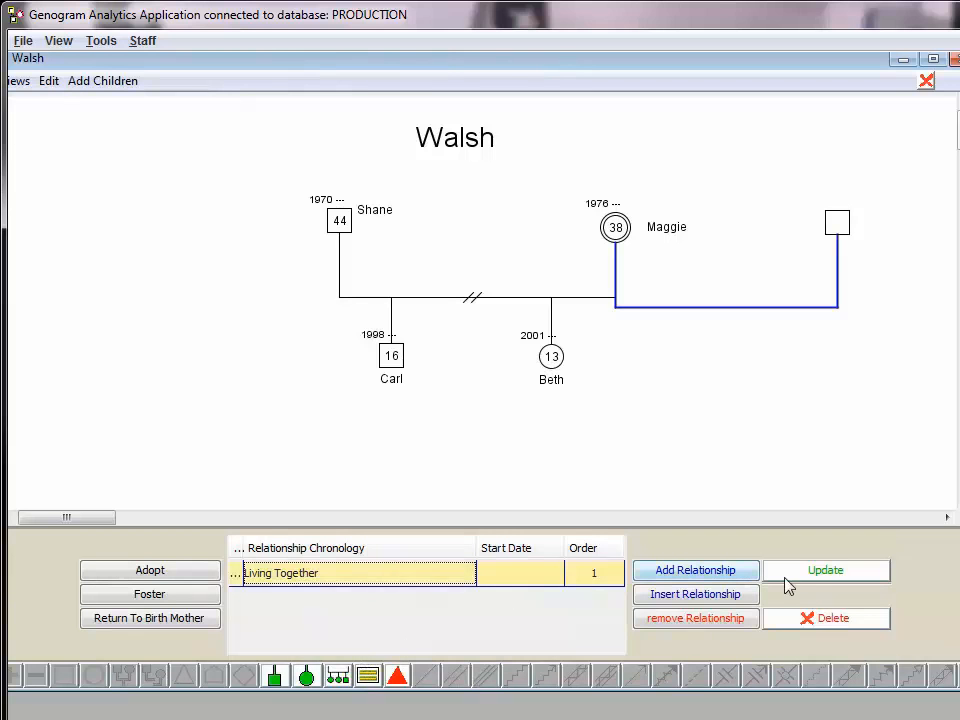
left_click(823, 577)
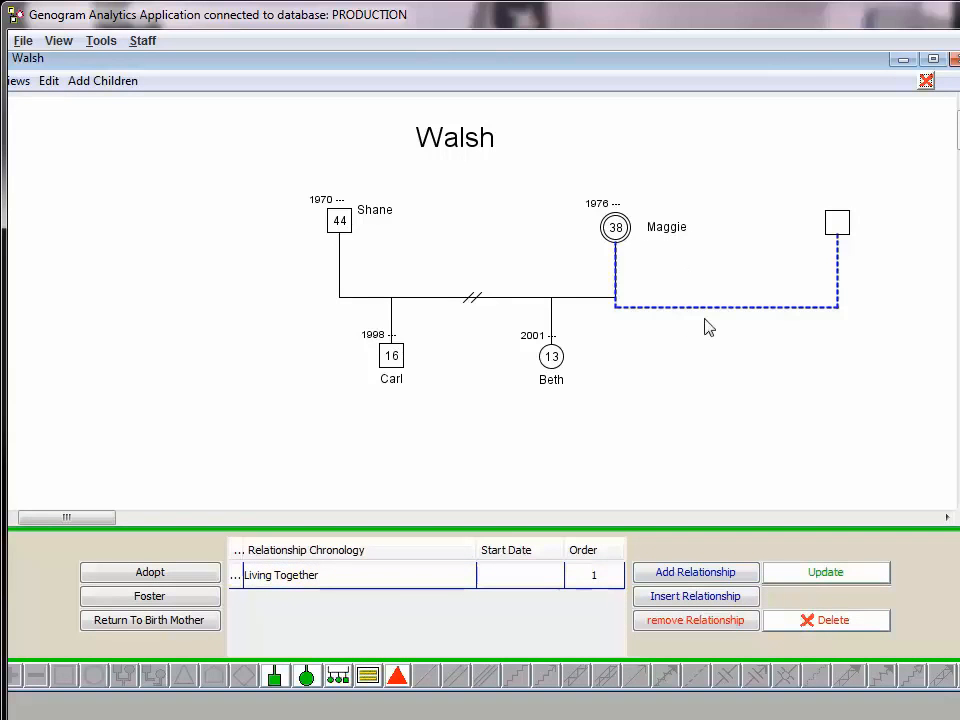
Enter the new partner's first name, last name and birth date, and place his and the mother's name labels beside their symbols
left_click(837, 222)
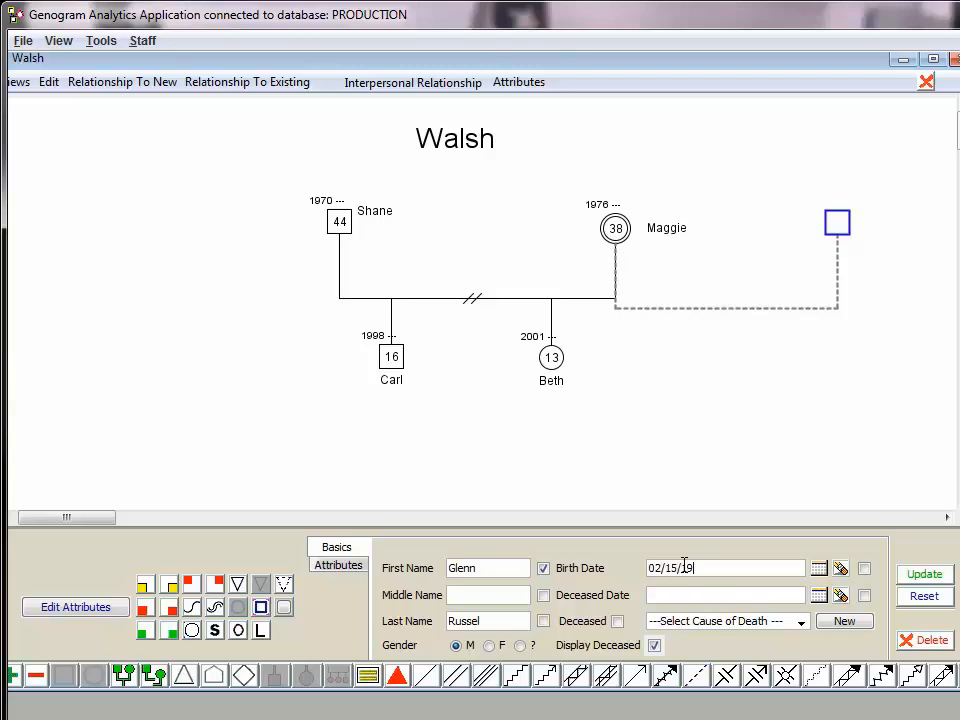
left_click(924, 574)
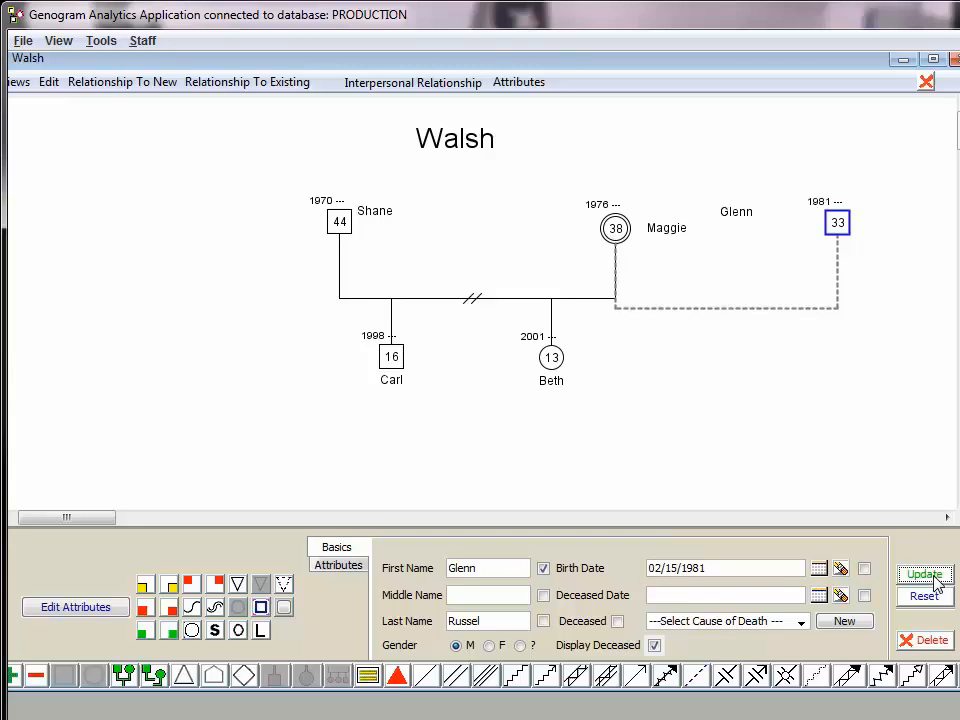
left_click_drag(733, 219, 793, 227)
mouse_move(651, 236)
left_mouse_down()
mouse_move(664, 236)
mouse_move(649, 229)
mouse_move(658, 219)
mouse_move(655, 230)
left_mouse_up()
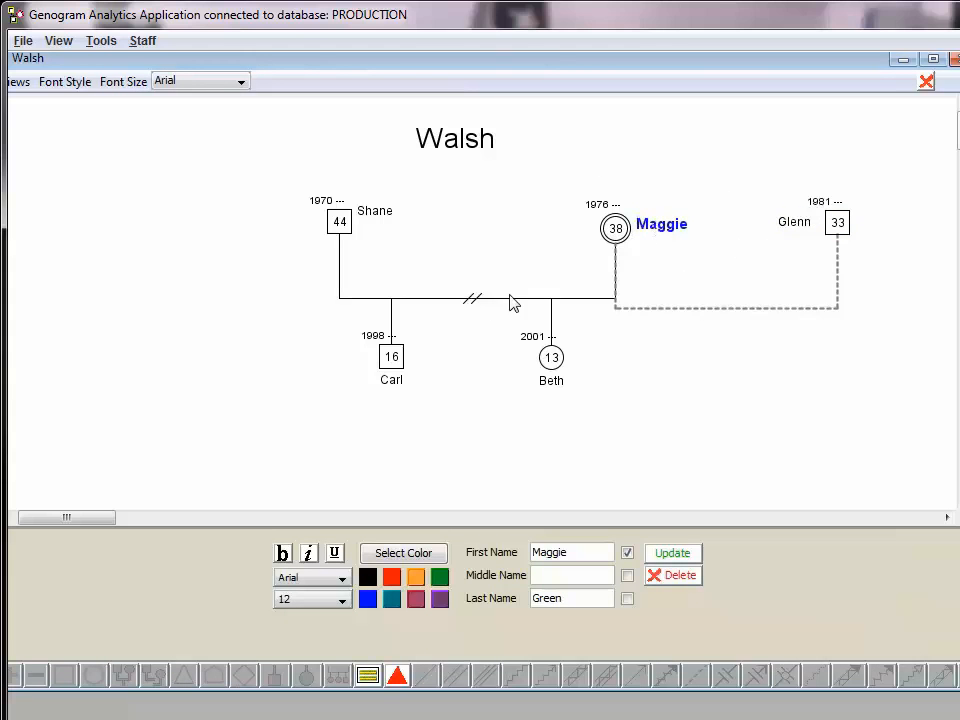
Add one female child to the cohabiting couple with her first name, last name and birth date
left_click(726, 308)
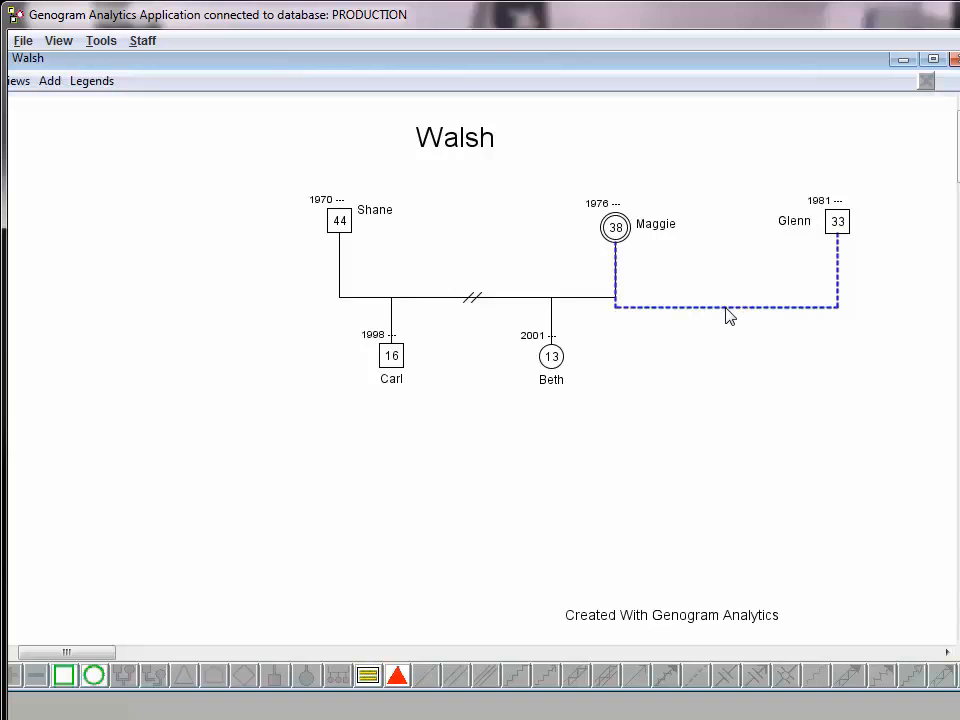
right_click(727, 310)
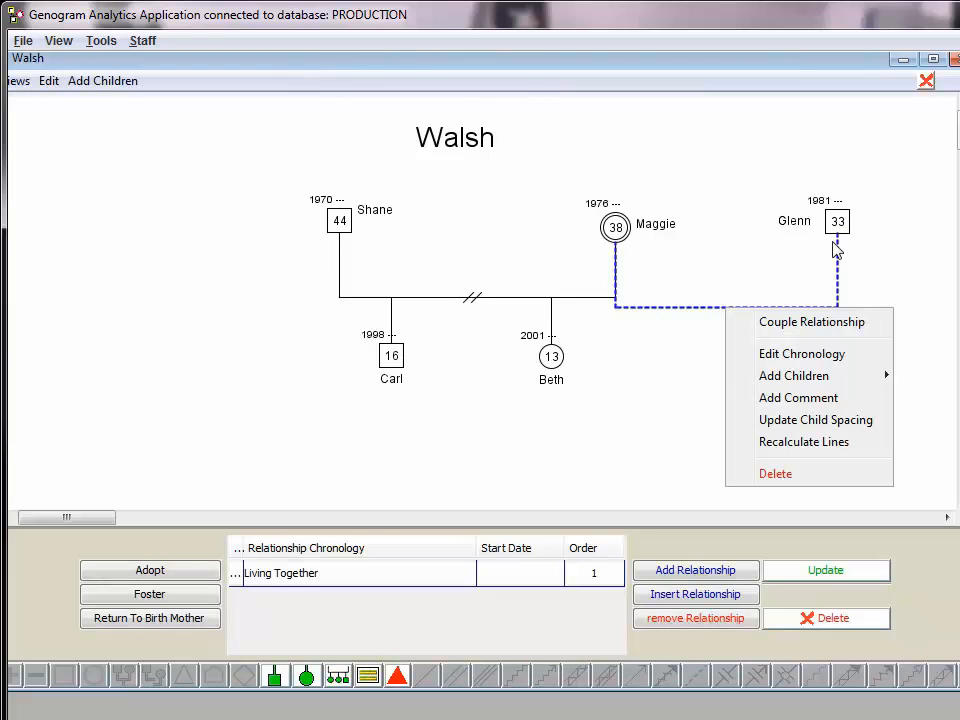
mouse_move(886, 376)
left_click(938, 377)
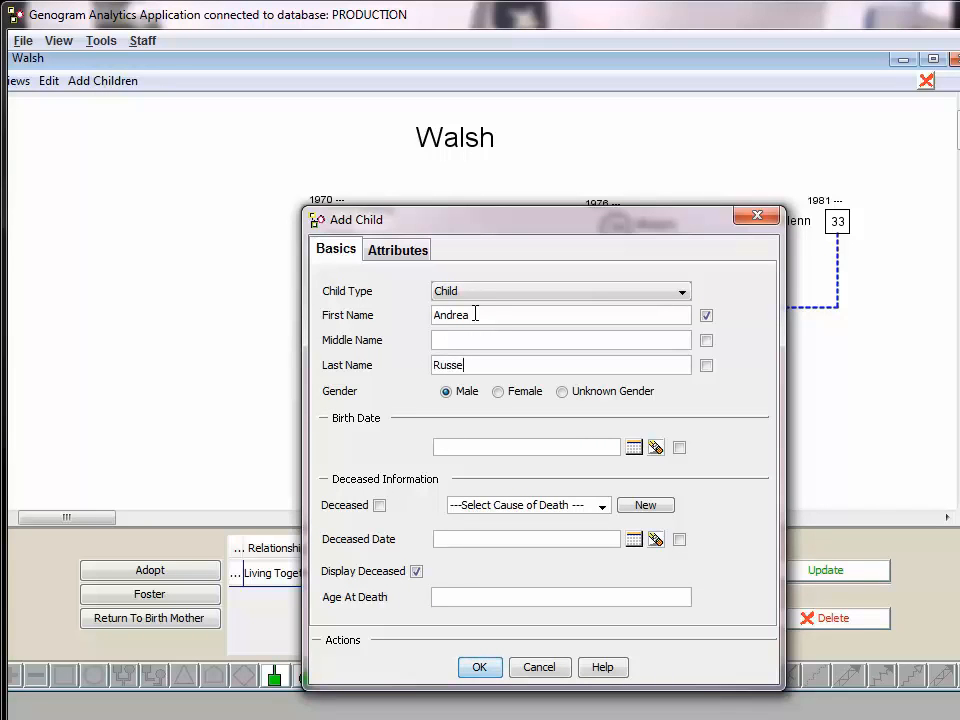
left_click(499, 392)
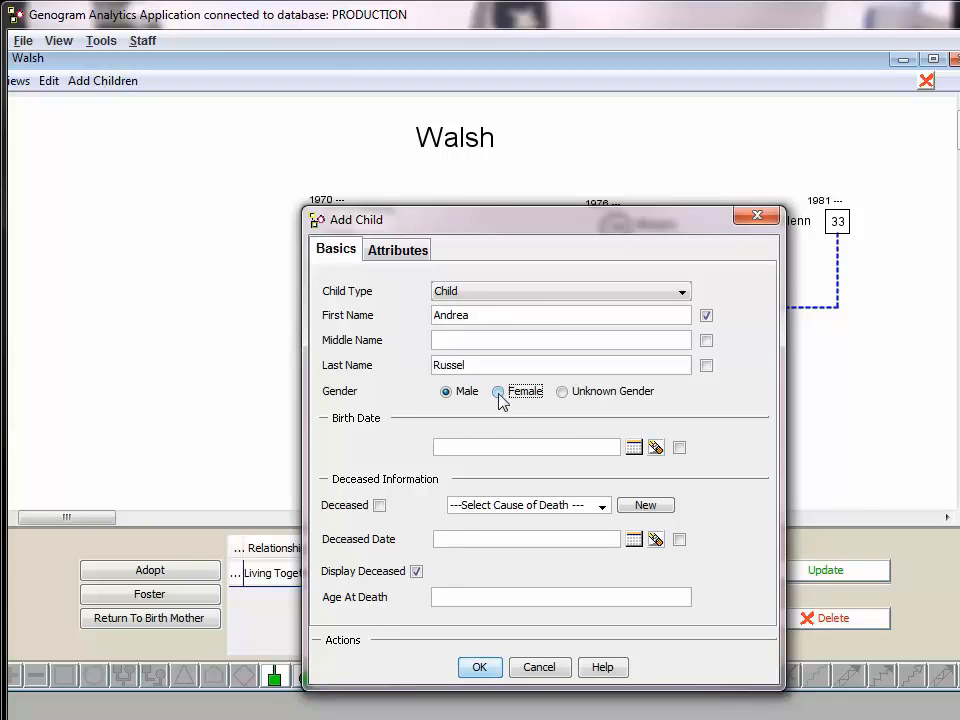
left_click(493, 453)
type("10/13/2011")
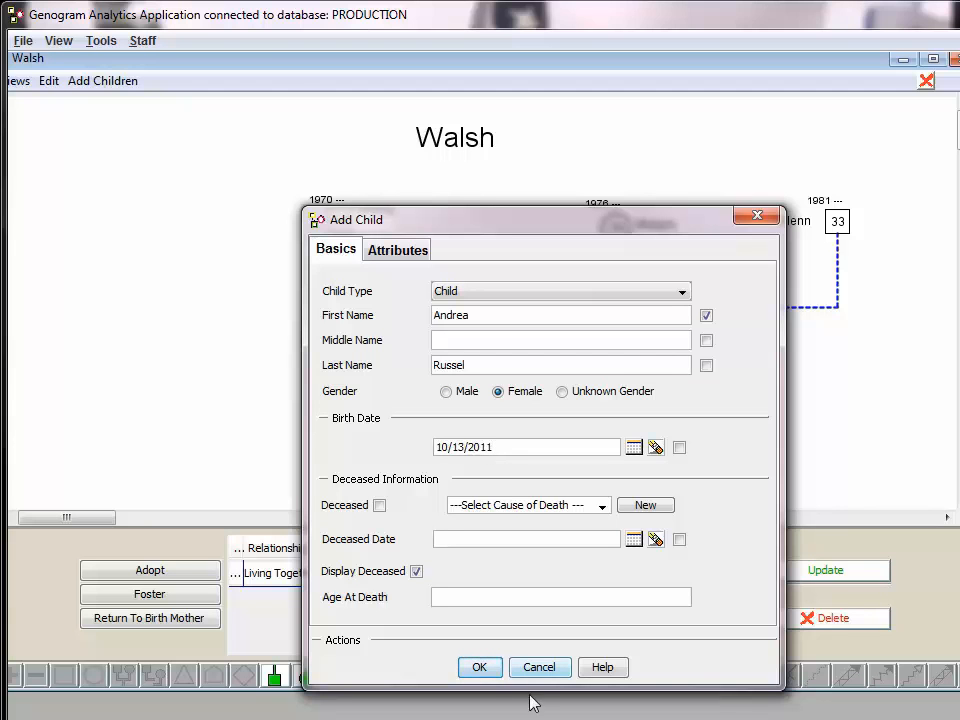
left_click(480, 667)
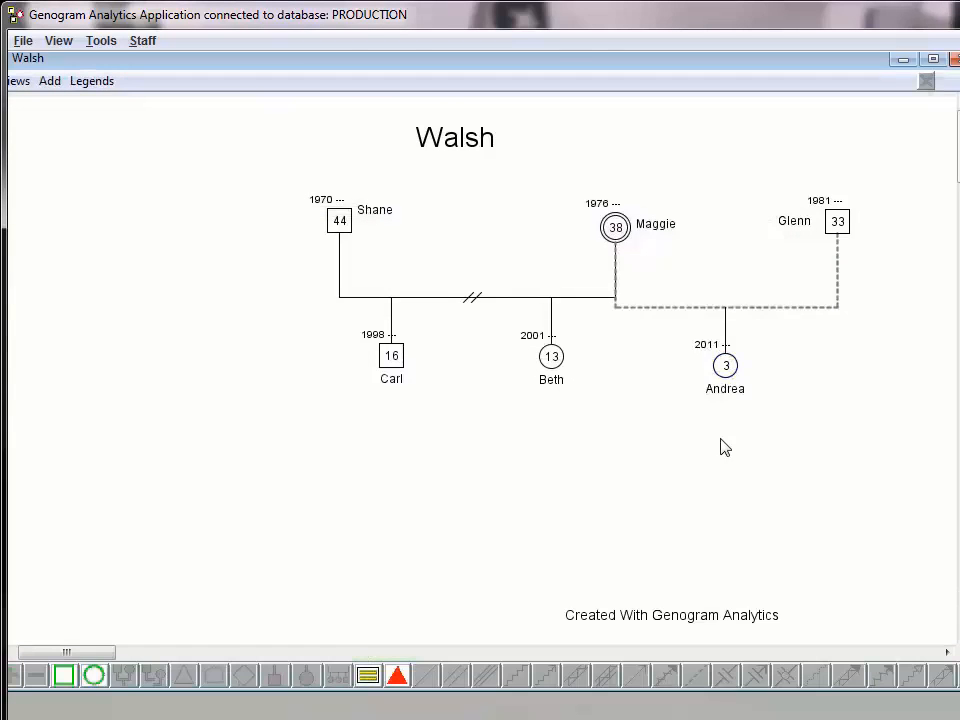
Try the quick attribute symbols on the son, including In Recovery from Alcohol Abuse and Alcohol Abuse, switching each one off again
left_click(388, 354)
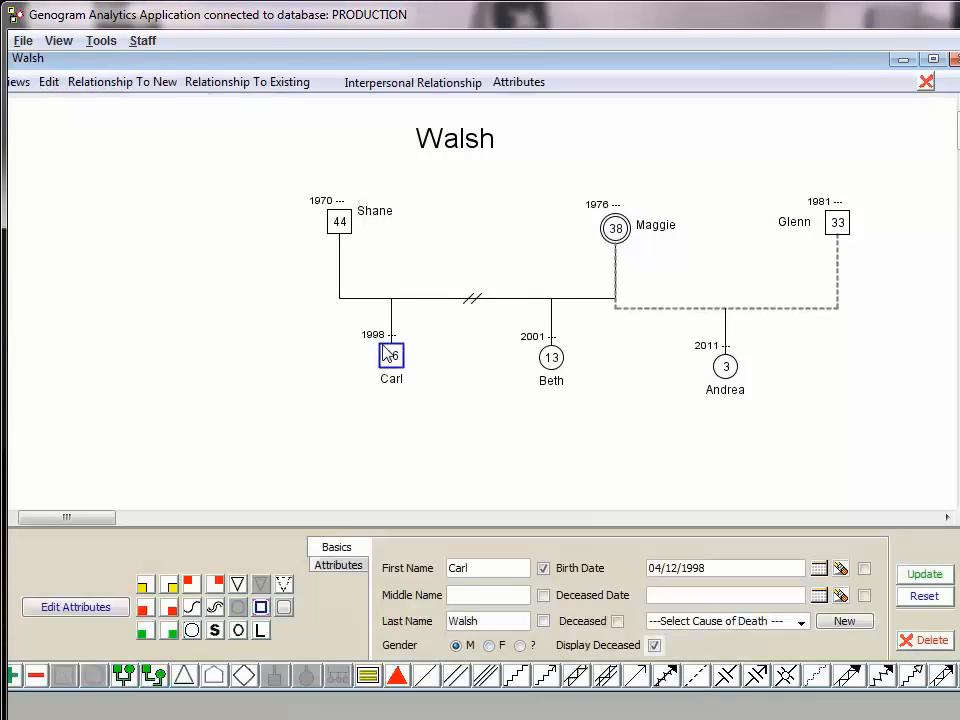
left_click_drag(90, 518, 39, 532)
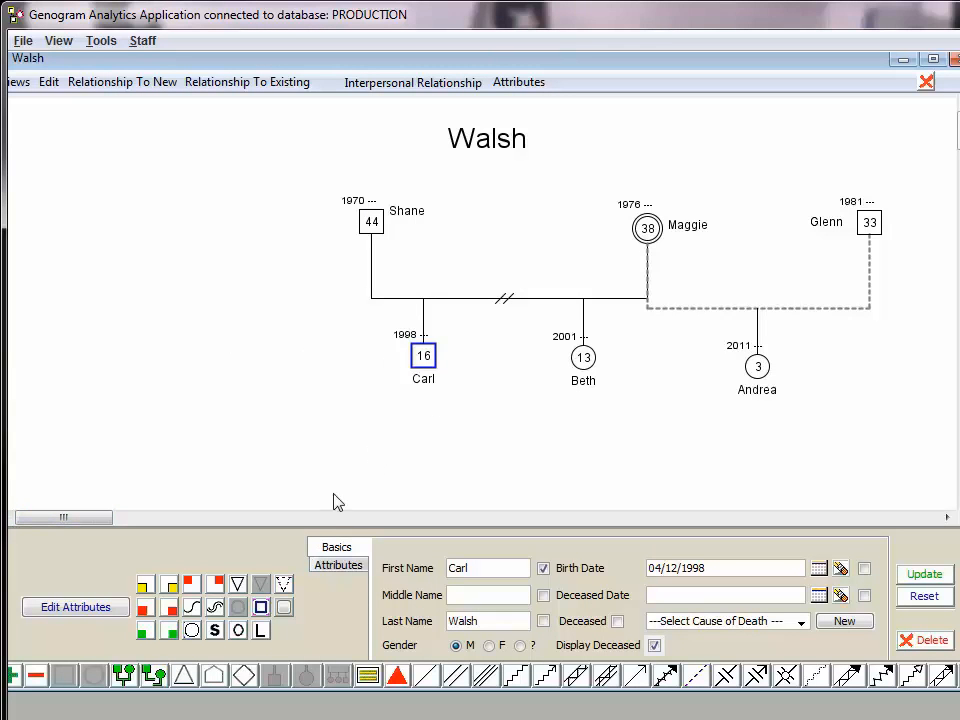
left_click(145, 636)
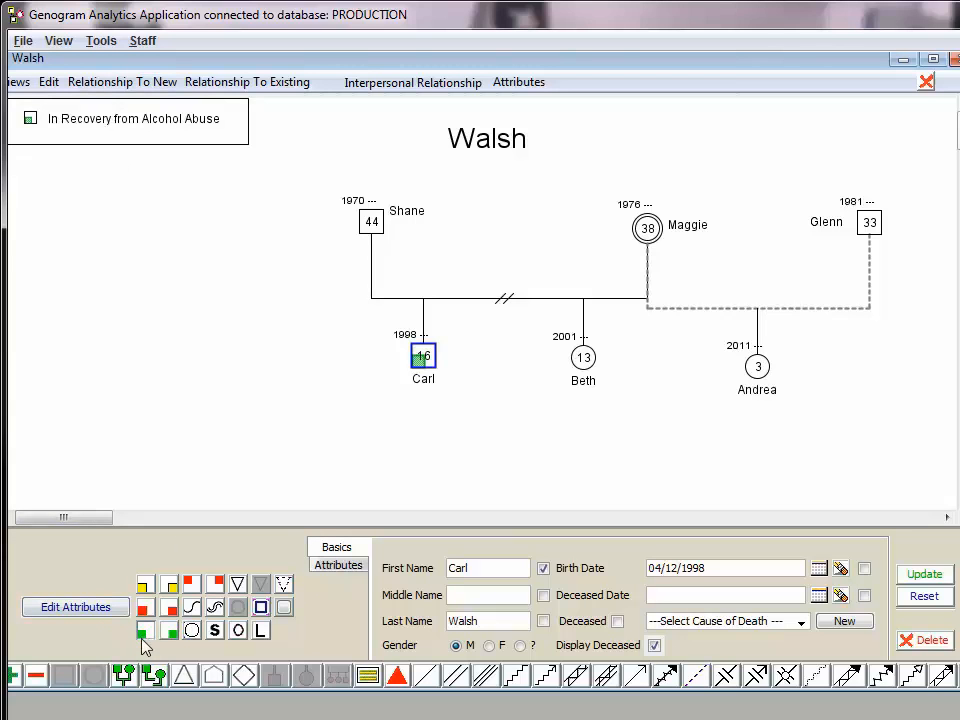
left_click(146, 630)
left_click(145, 612)
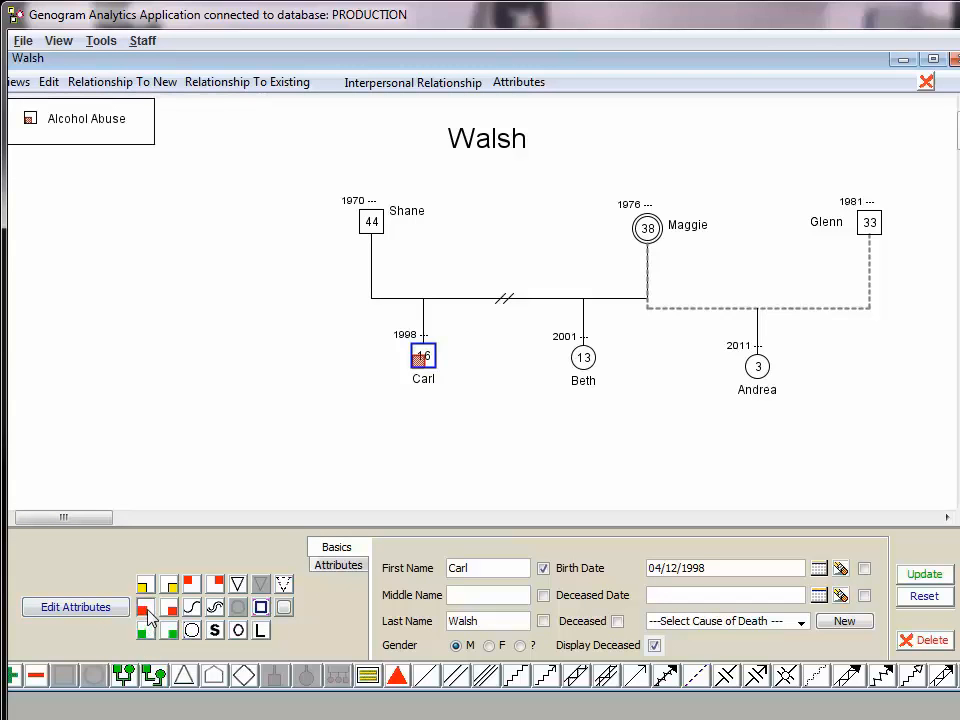
left_click(147, 615)
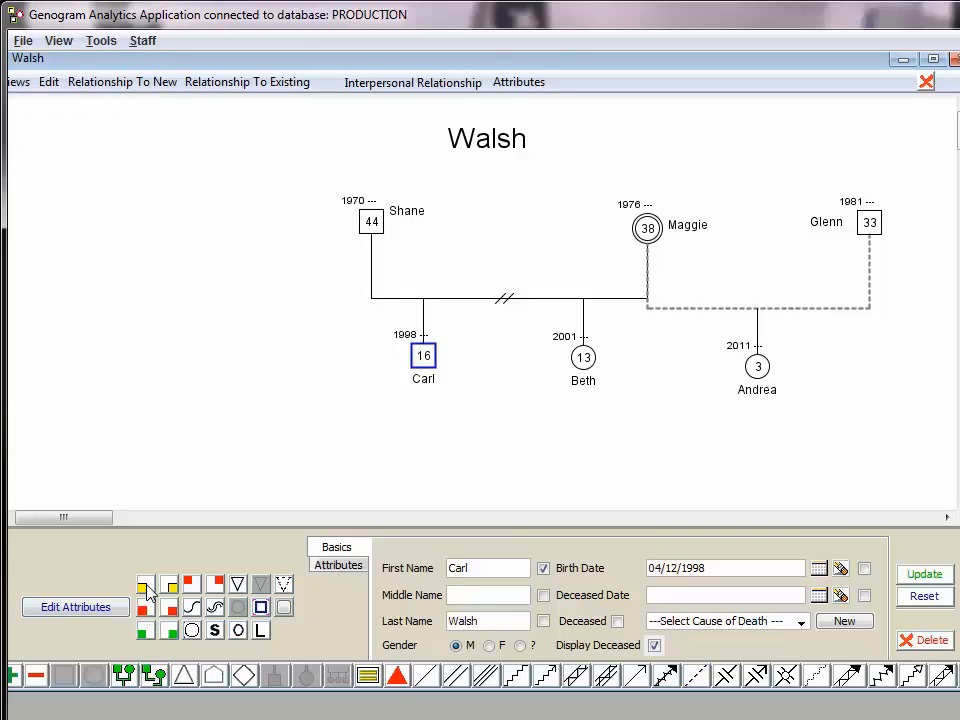
left_click(146, 588)
left_click(147, 590)
left_click(168, 589)
left_click(168, 589)
left_click(168, 608)
left_click(167, 609)
left_click(168, 632)
left_click(168, 634)
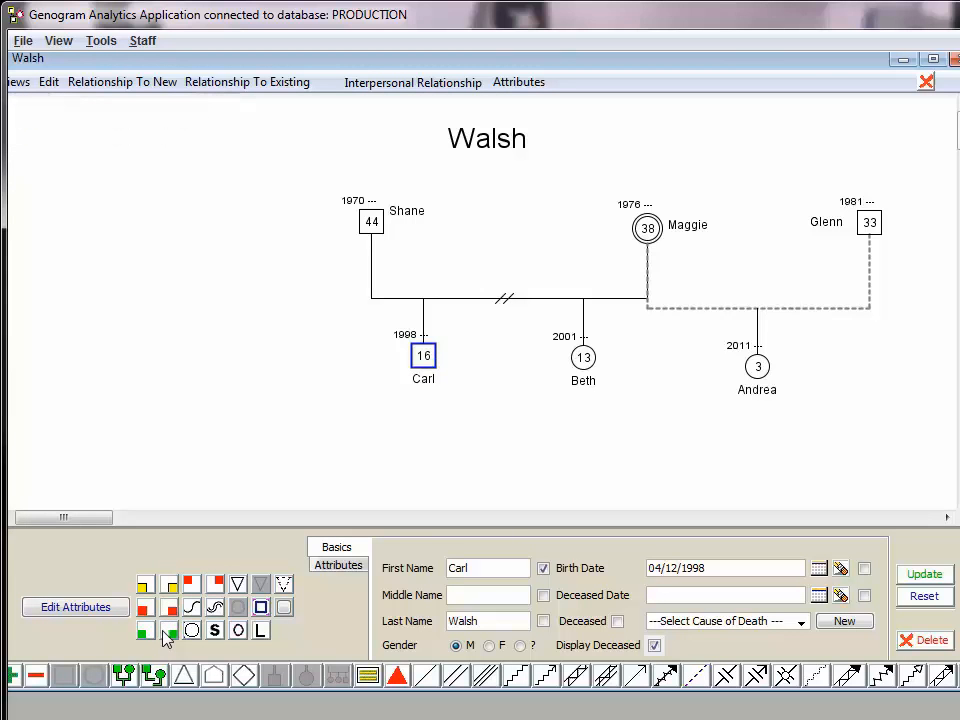
Open the son's attribute editor and add Suspected Alcohol Abuse from the Substance Abuse category
left_click(88, 616)
scroll(112, 224, "down", 2)
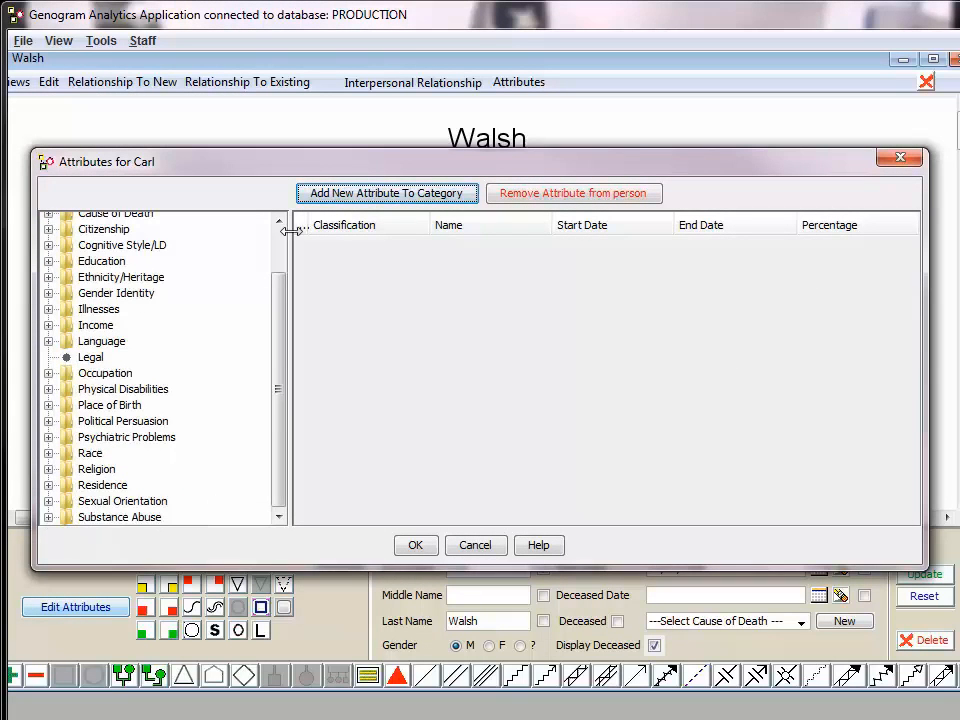
left_click_drag(333, 168, 365, 236)
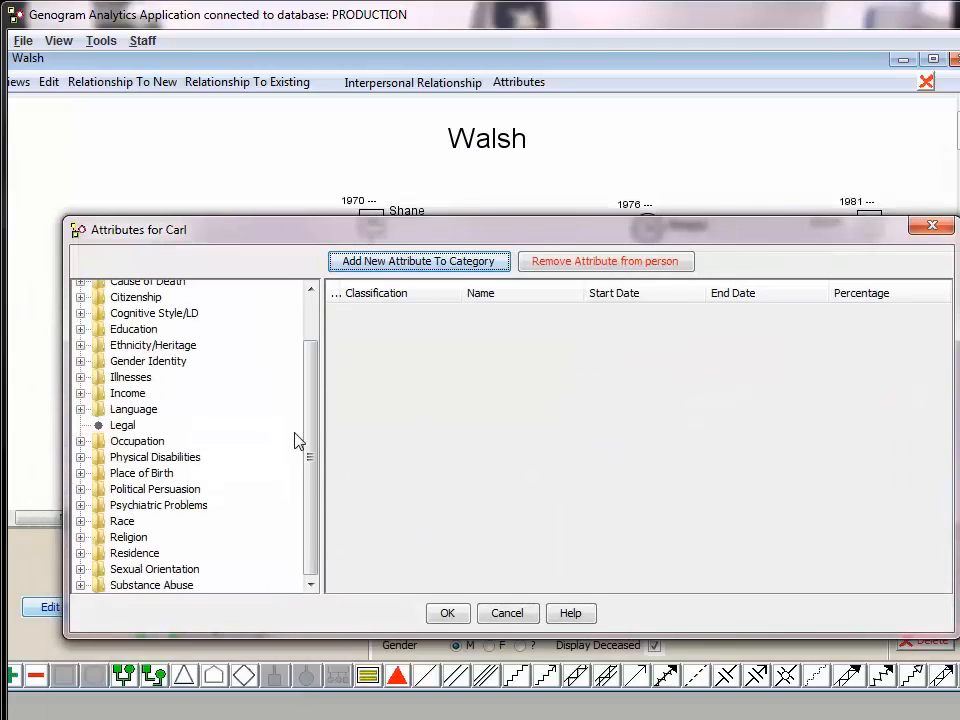
left_click(81, 585)
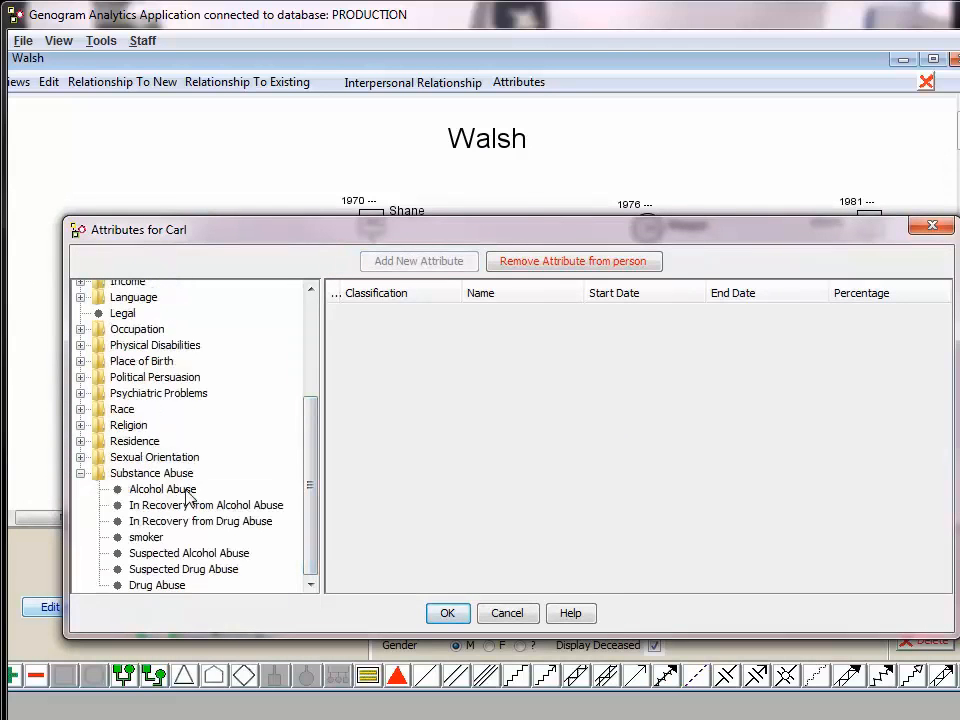
double_click(183, 561)
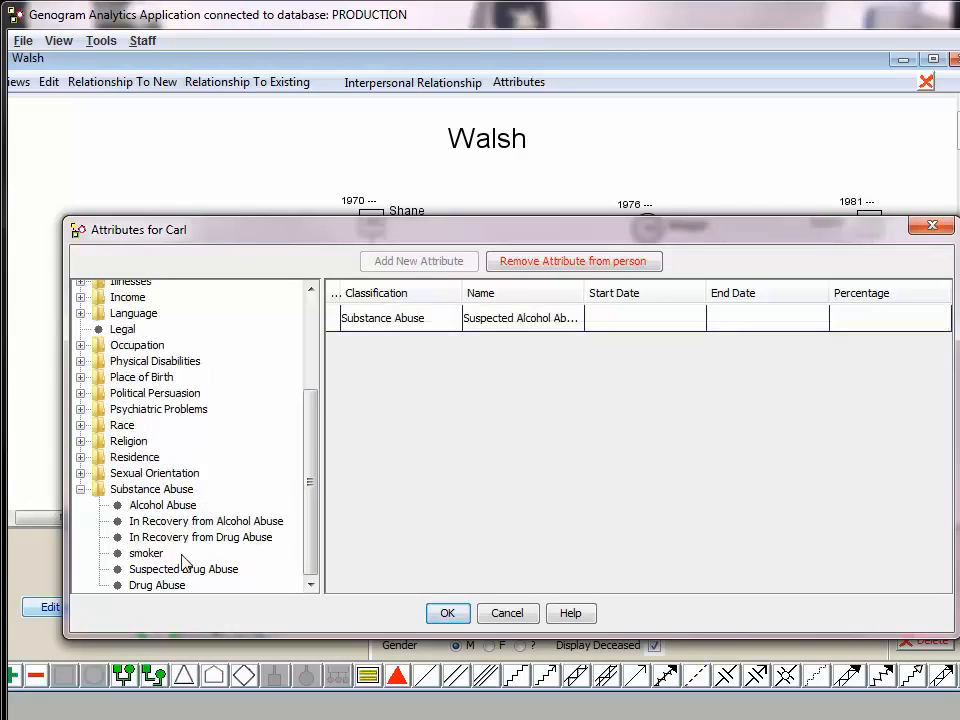
left_click(80, 489)
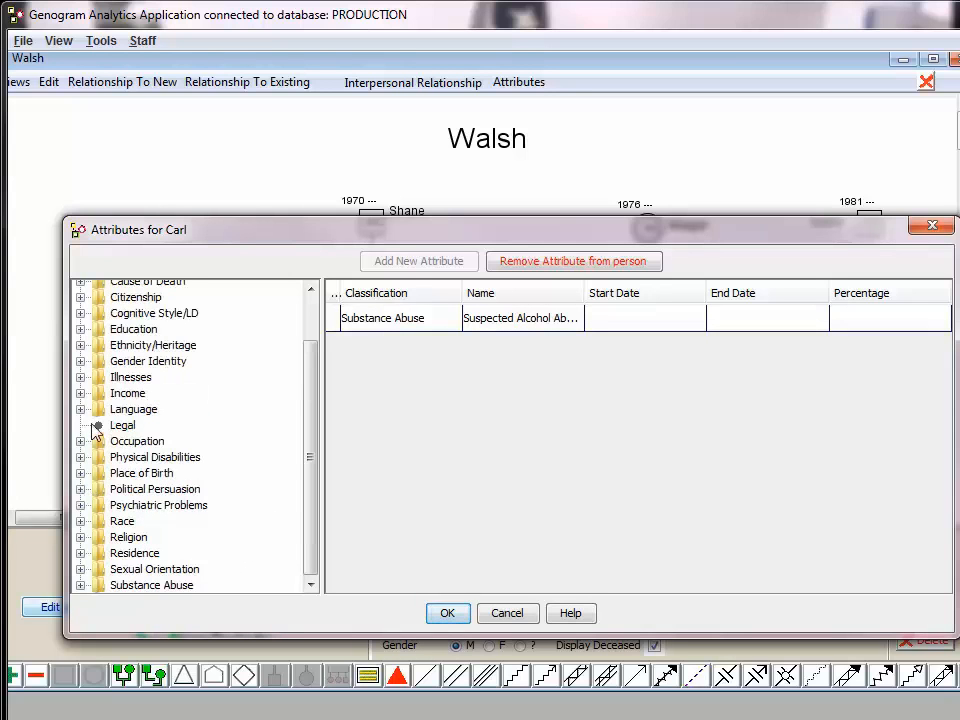
Add Depression and Schizophrenic from the Psychiatric Problems category to the son and confirm the attributes
left_click(80, 505)
scroll(188, 512, "down", 1)
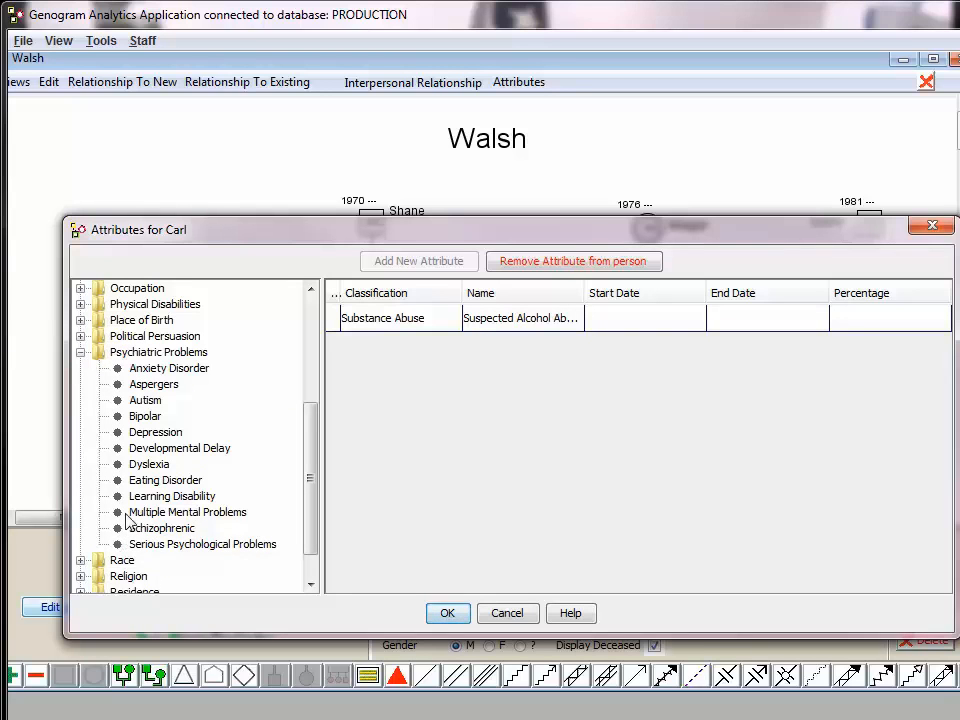
double_click(117, 435)
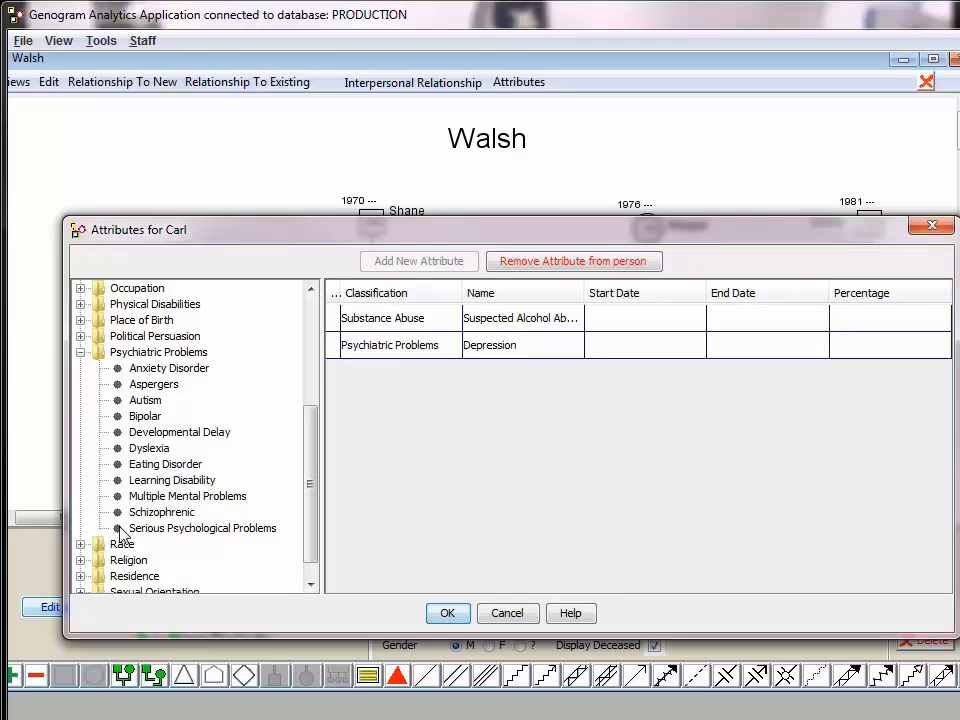
double_click(125, 512)
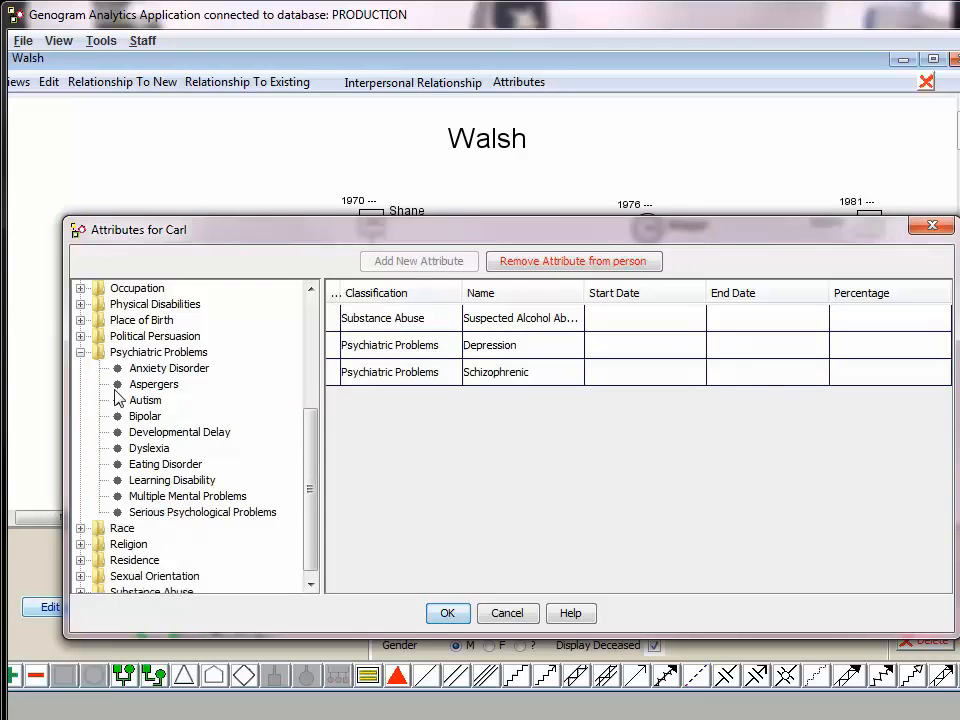
left_click(80, 352)
scroll(79, 360, "up", 1)
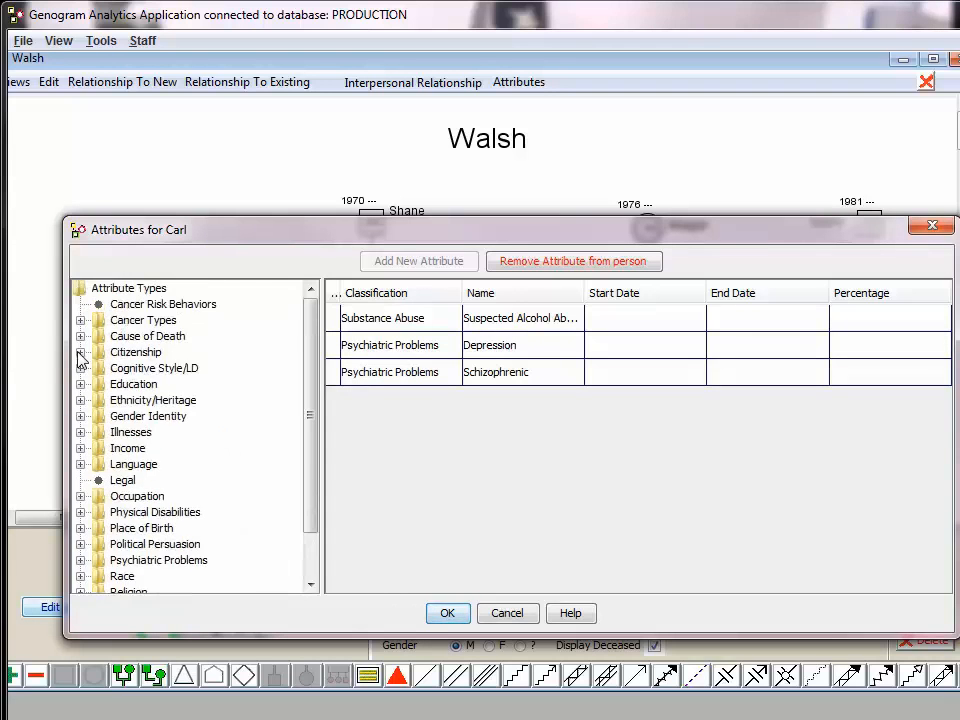
left_click(446, 614)
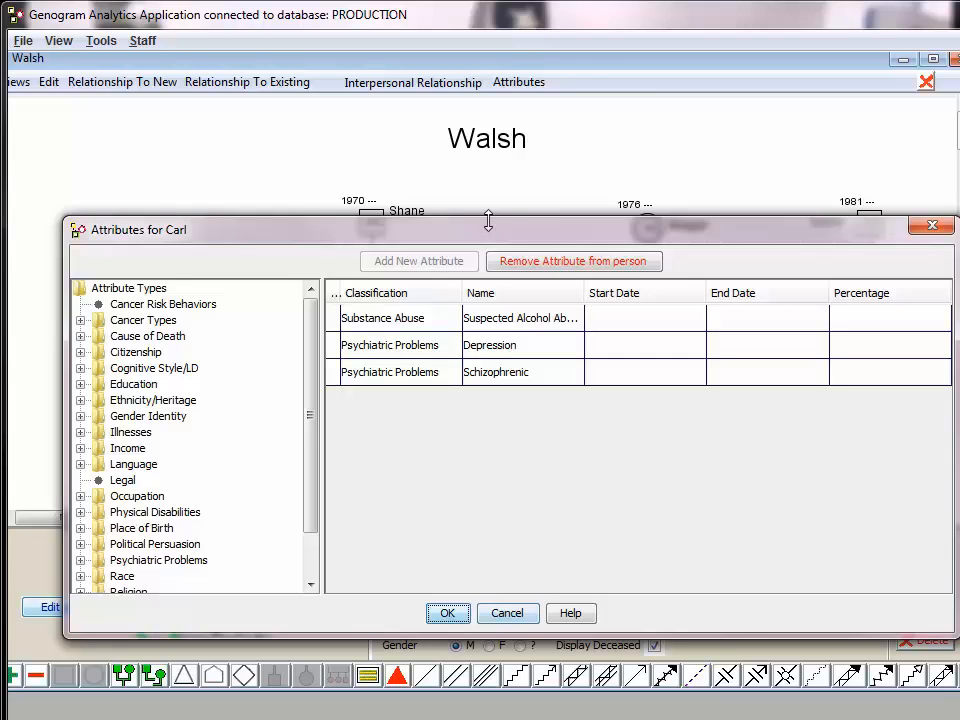
left_click(448, 613)
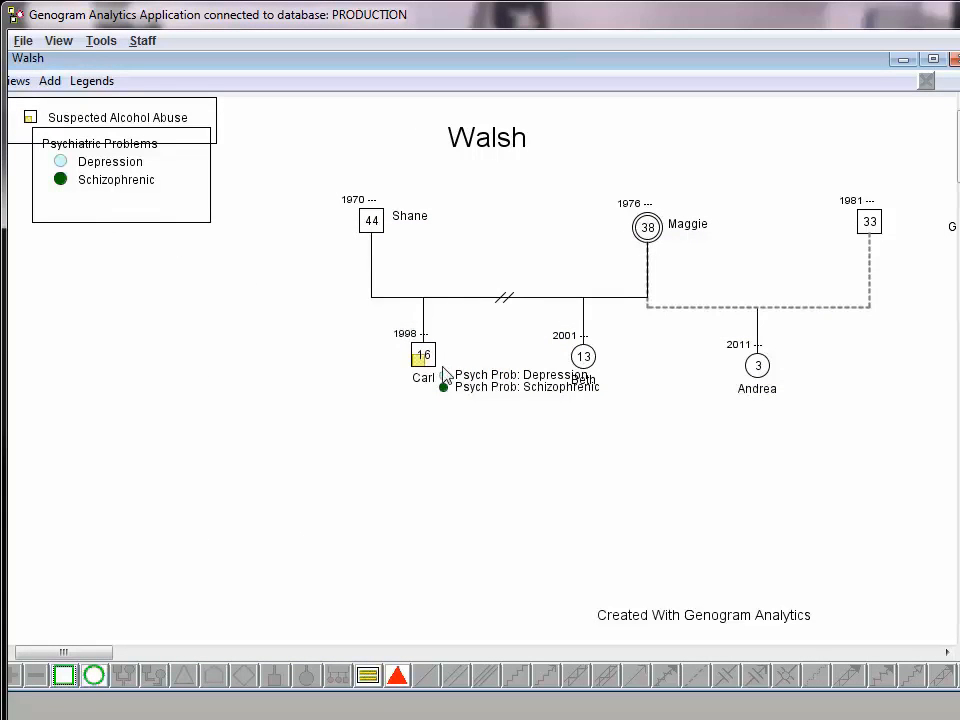
Move the Psychiatric Problems legend below the Suspected Alcohol Abuse legend so they no longer overlap
left_click_drag(172, 232, 150, 290)
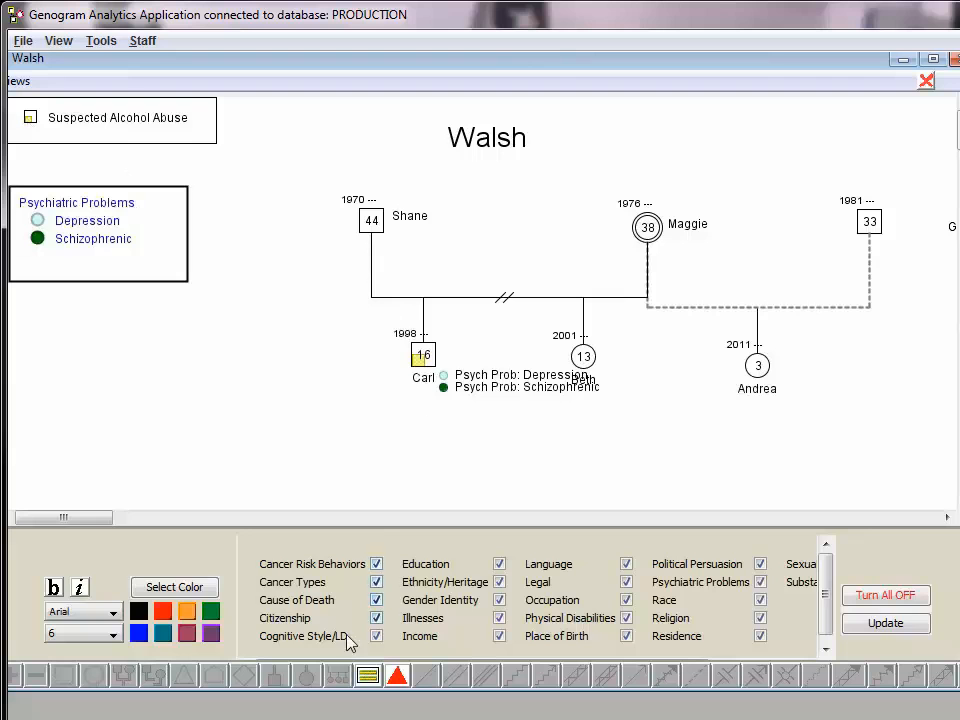
Move the father and the son farther from the older daughter so the son's psychiatric labels clear her name
left_click(420, 385)
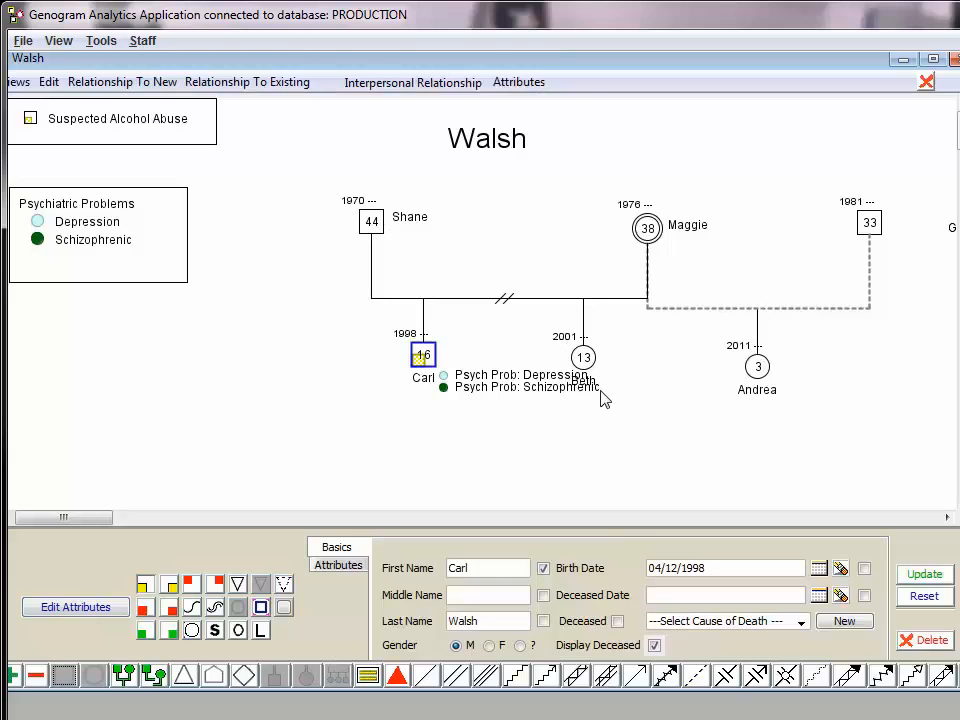
left_click_drag(371, 221, 261, 224)
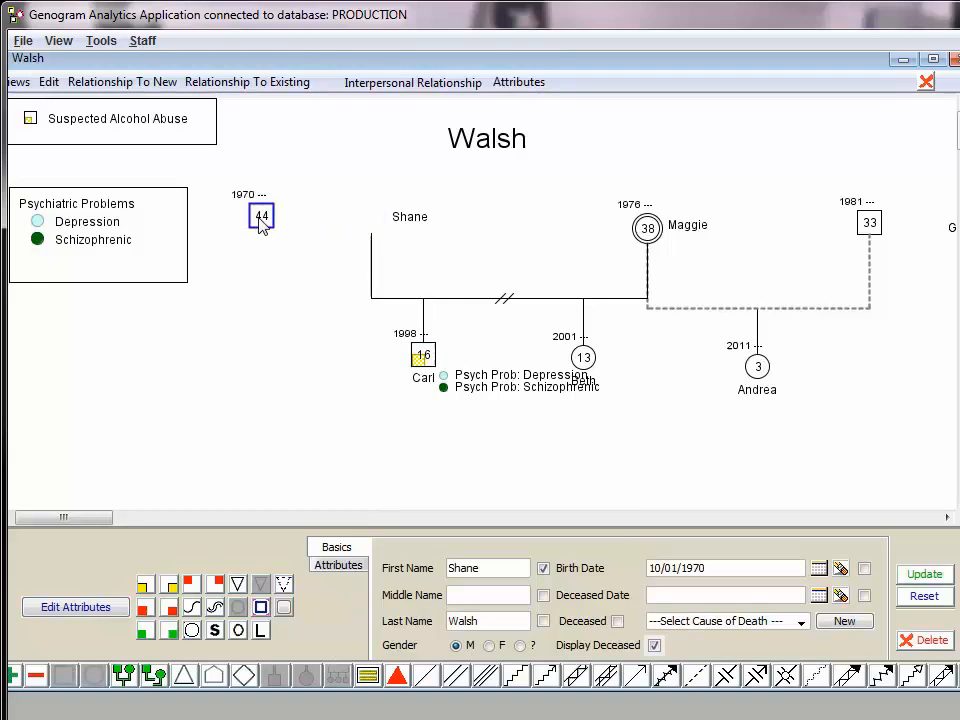
left_click_drag(424, 362, 339, 373)
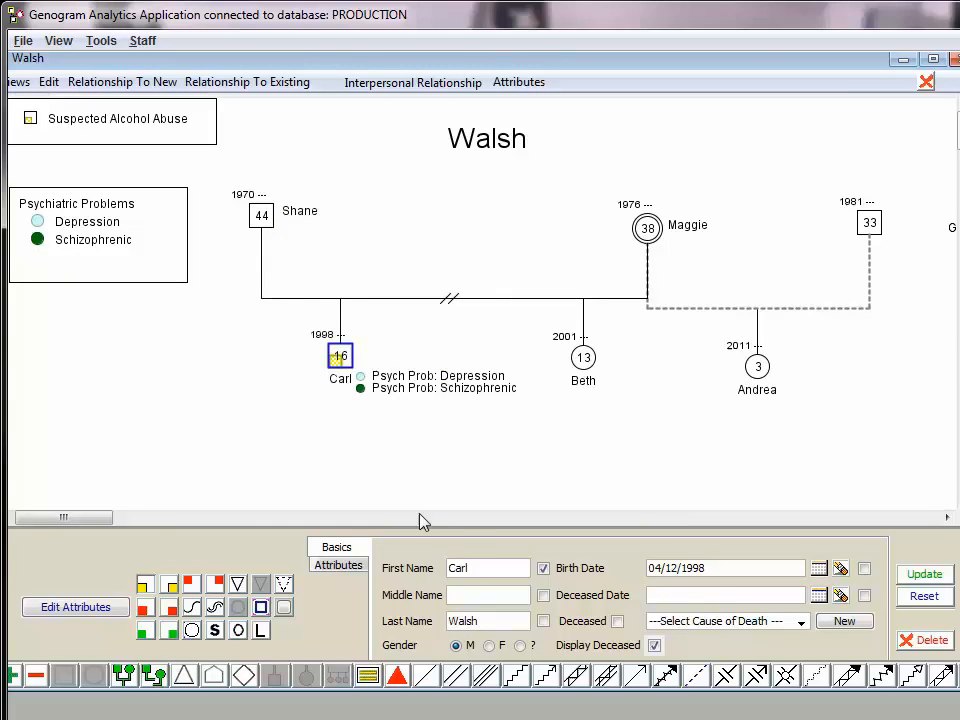
Start a new professional relationship for the son, entering the professional's full name and choosing Teacher as the profession type
right_click(340, 358)
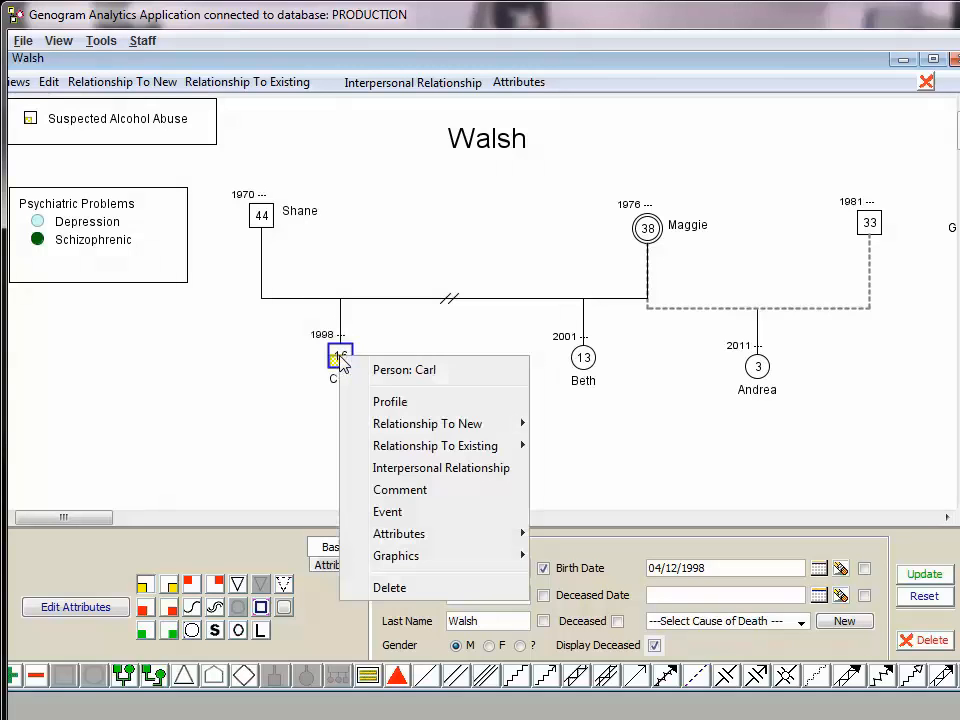
mouse_move(403, 425)
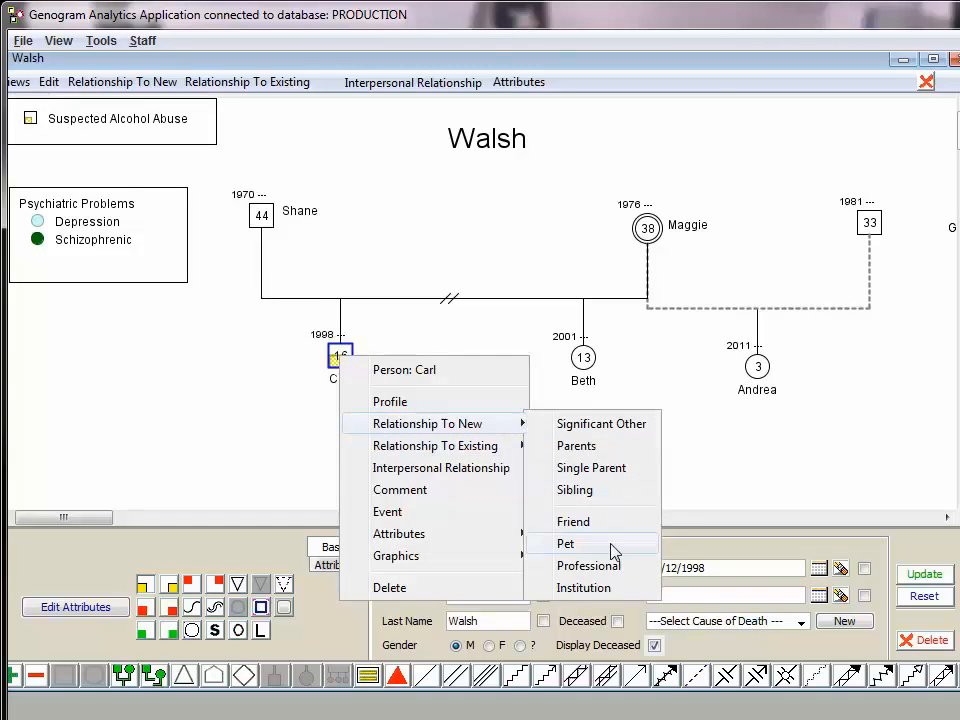
left_click(589, 566)
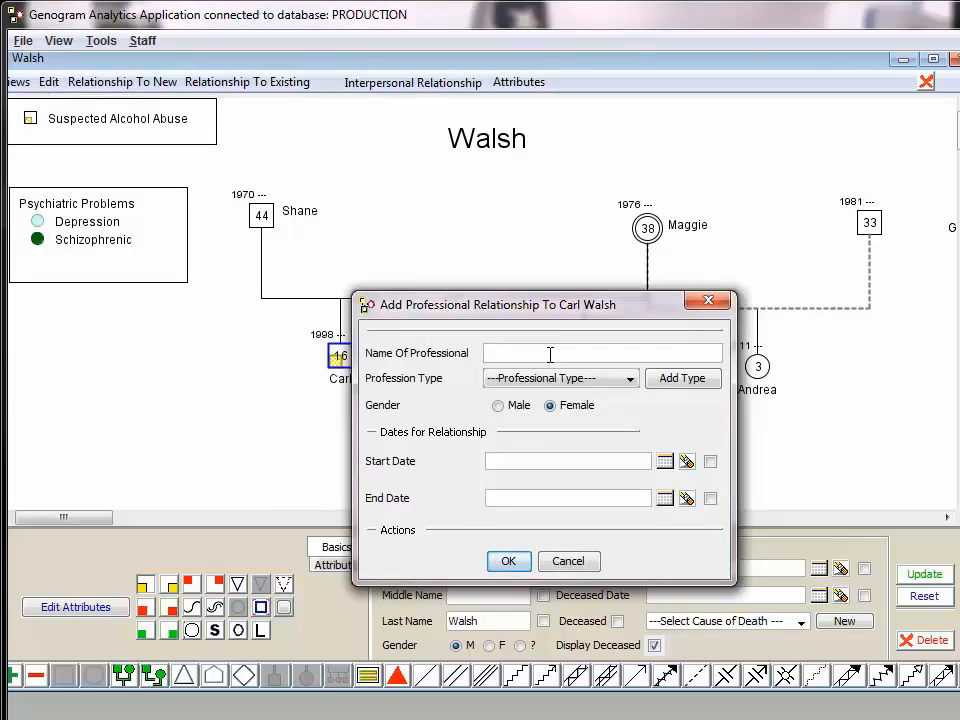
type("Sue Wilkes")
left_click(560, 380)
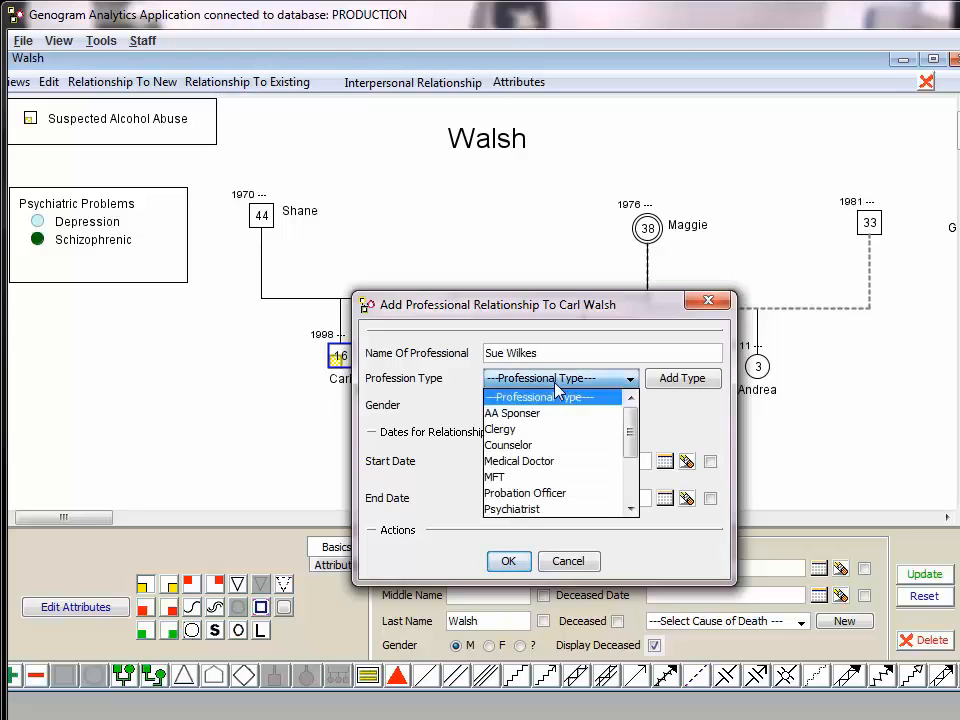
scroll(556, 473, "down", 2)
scroll(556, 473, "down", 1)
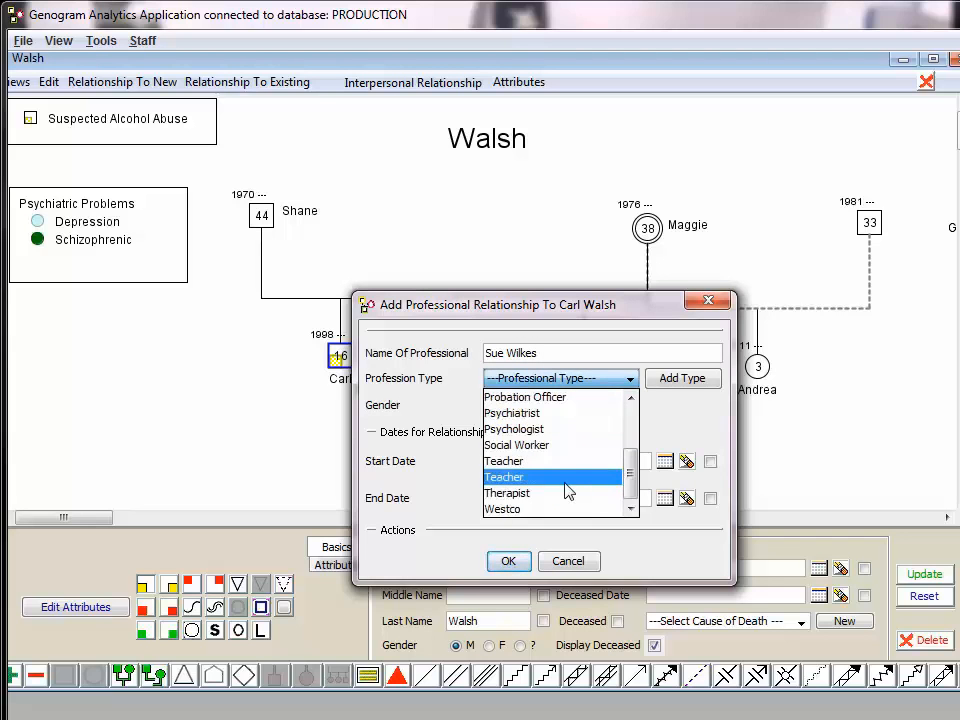
left_click(564, 463)
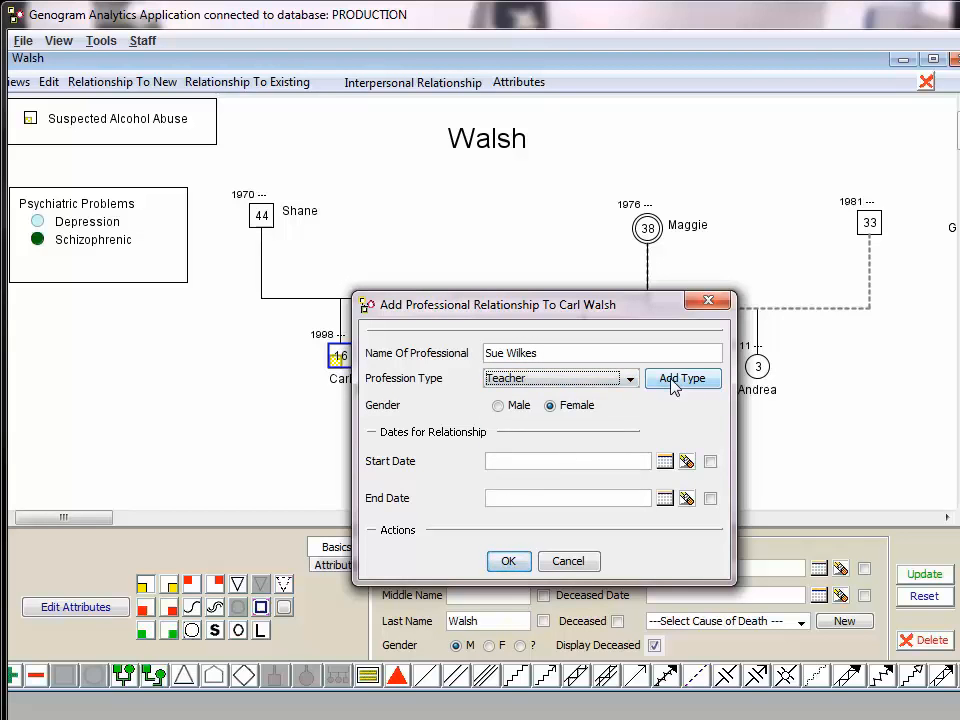
Set the relationship start date to 08/19/2014, confirm the teacher, and place her symbol on the son's outer side
left_click(579, 462)
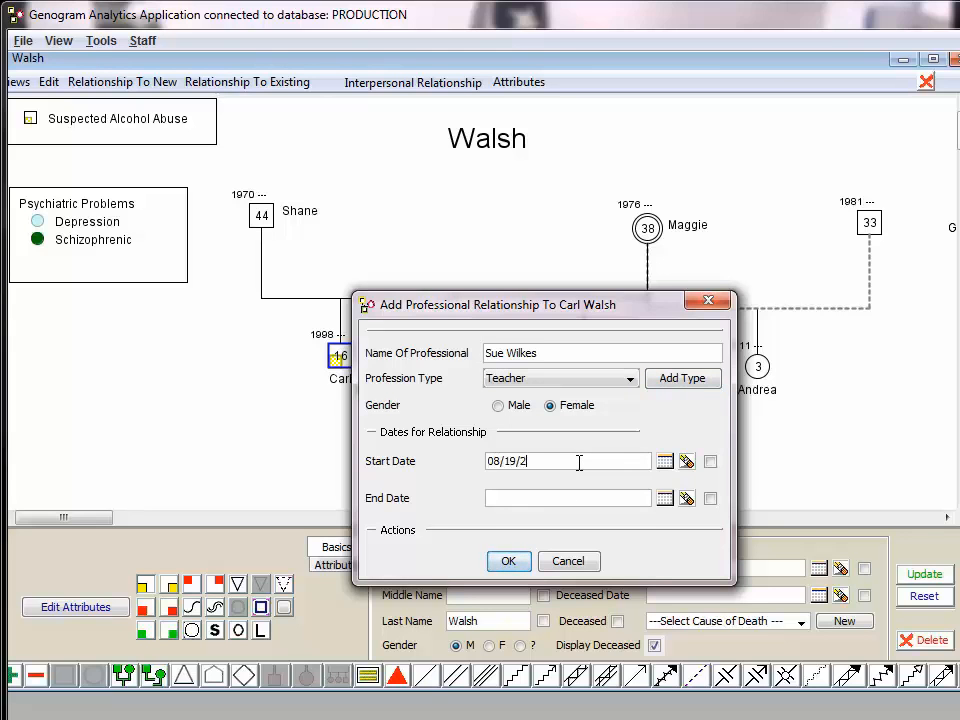
left_click(688, 383)
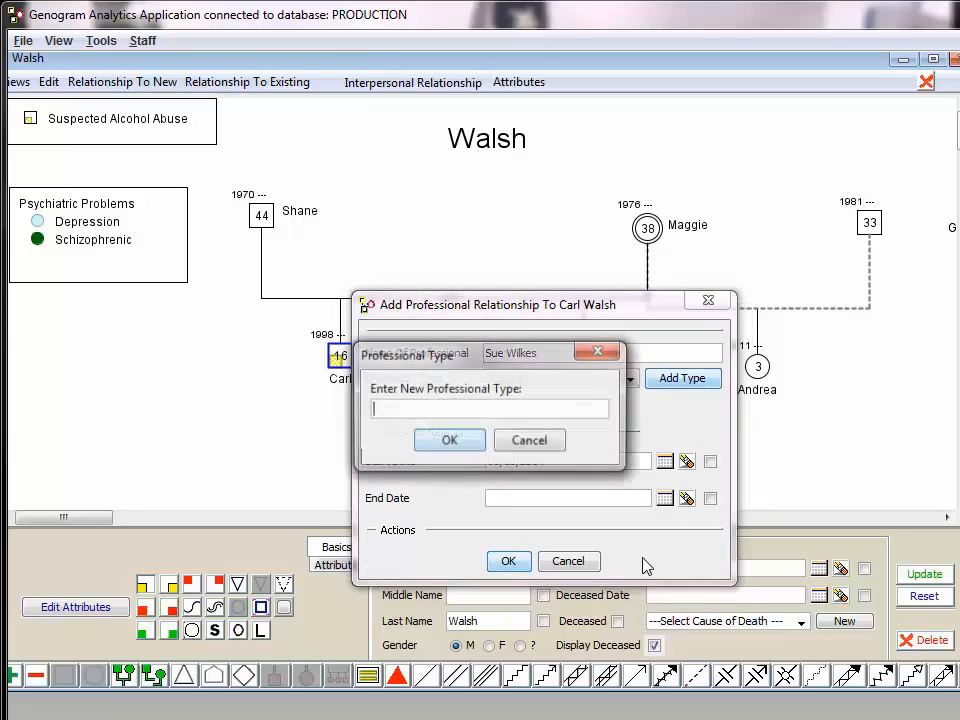
left_click(450, 441)
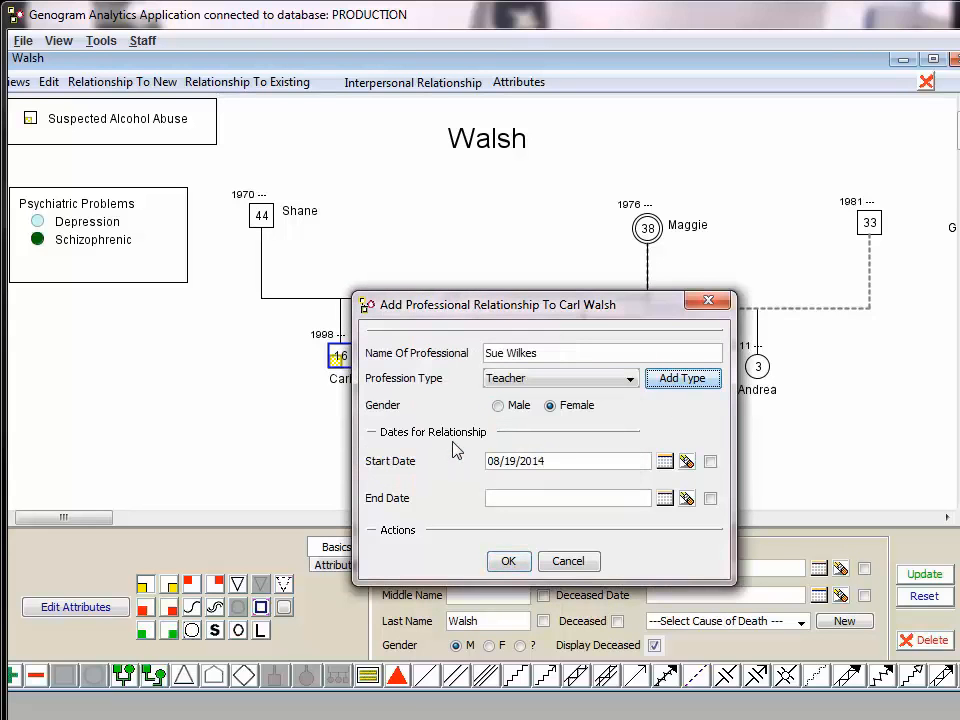
left_click(508, 561)
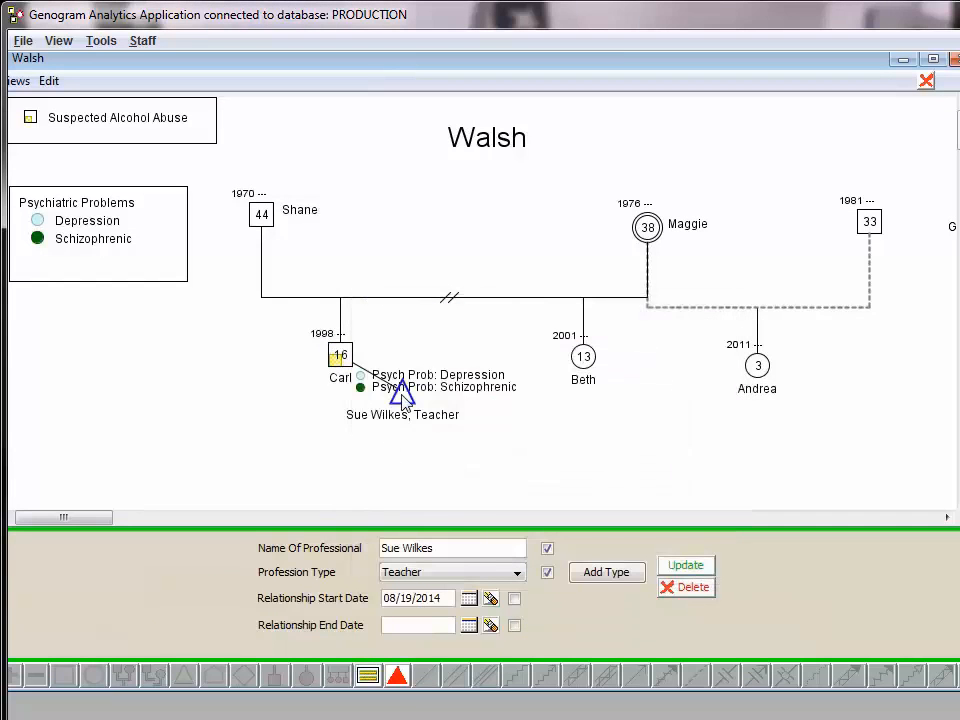
left_click(270, 396)
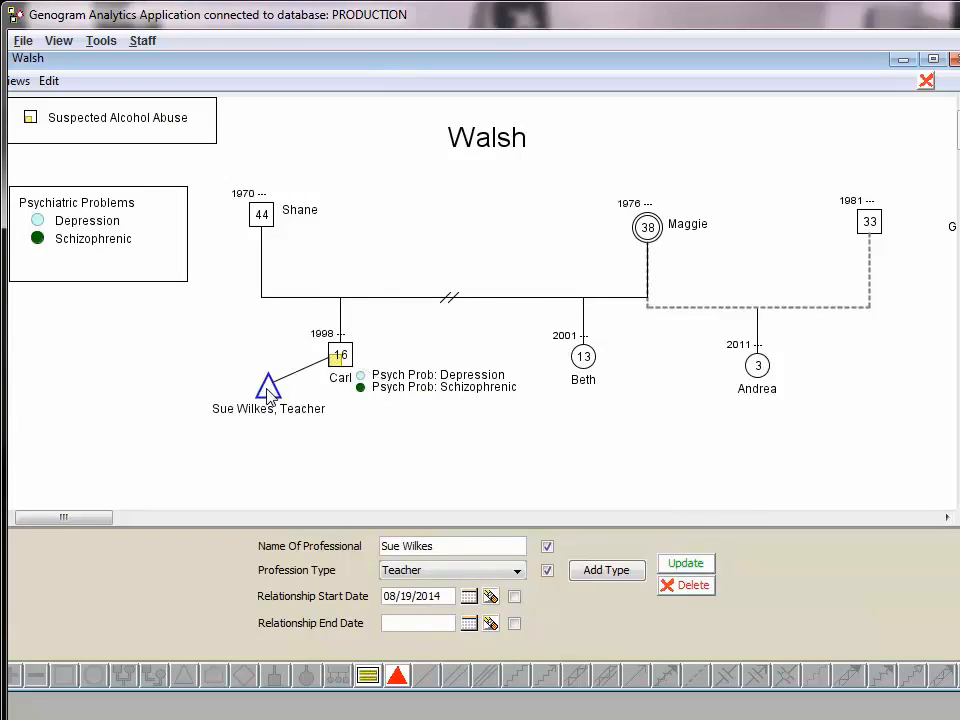
Add a second professional relationship to the son, entering the doctor's name with profession type Psychiatrist and gender Male
left_click(338, 364)
right_click(343, 357)
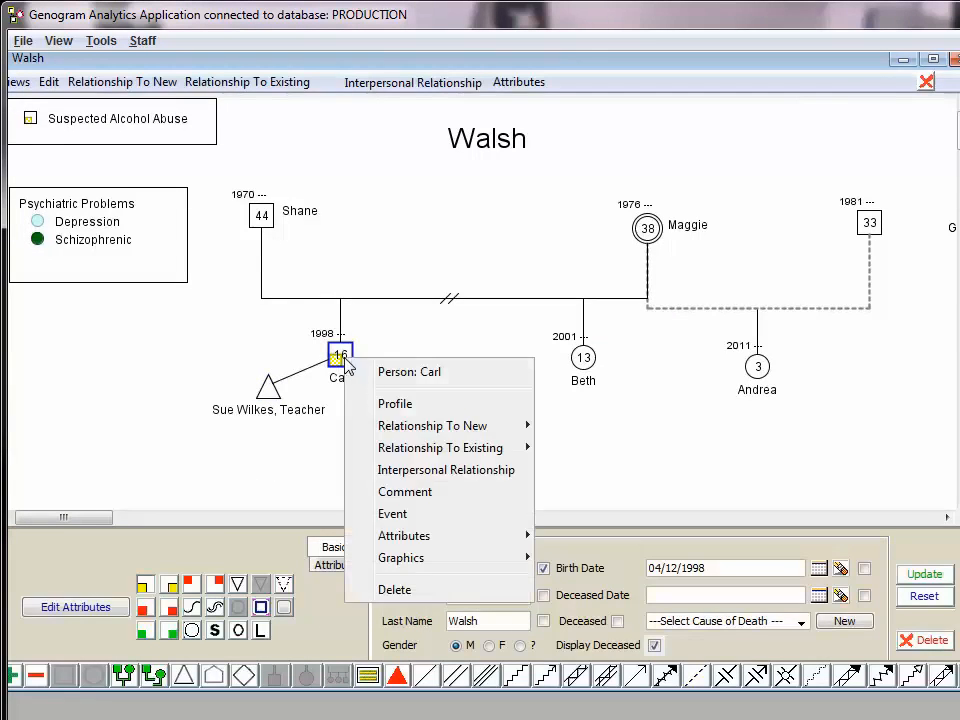
mouse_move(396, 426)
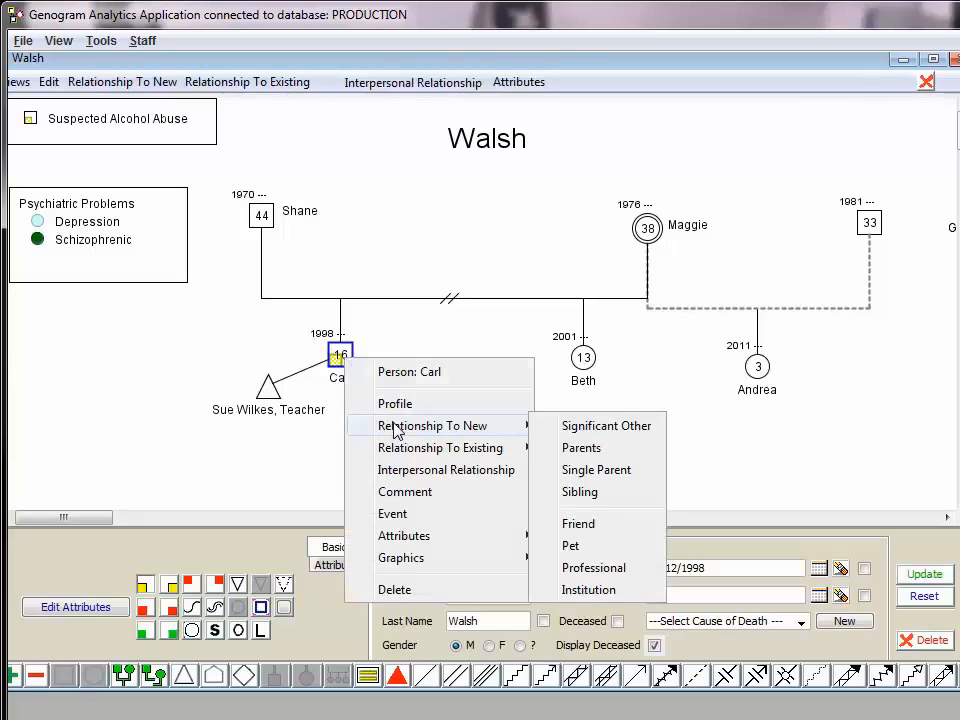
left_click(609, 569)
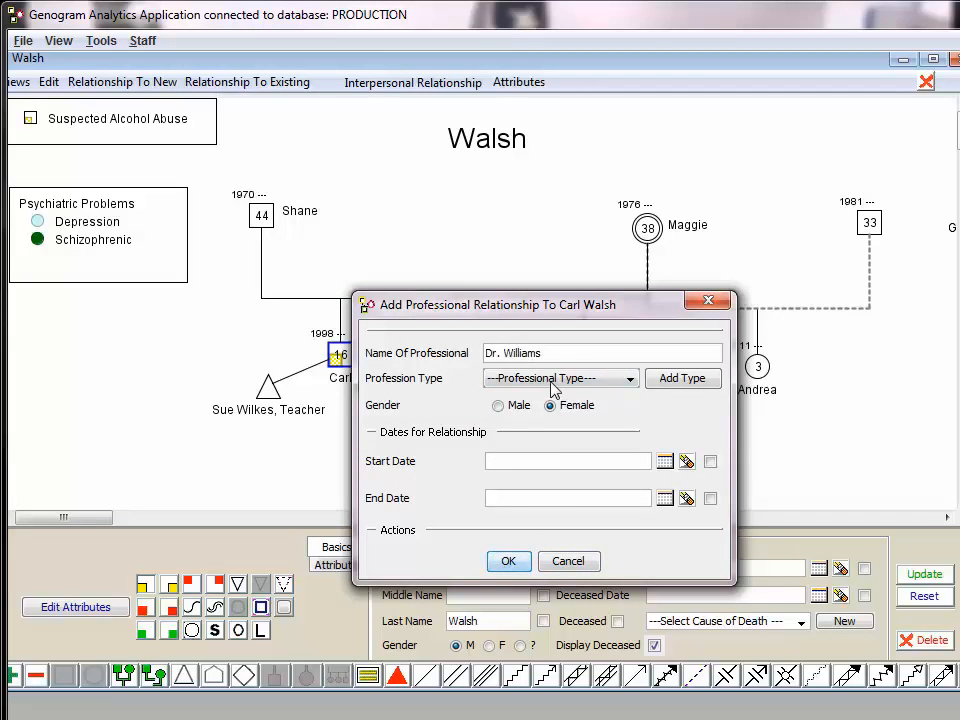
left_click(556, 380)
scroll(561, 495, "down", 1)
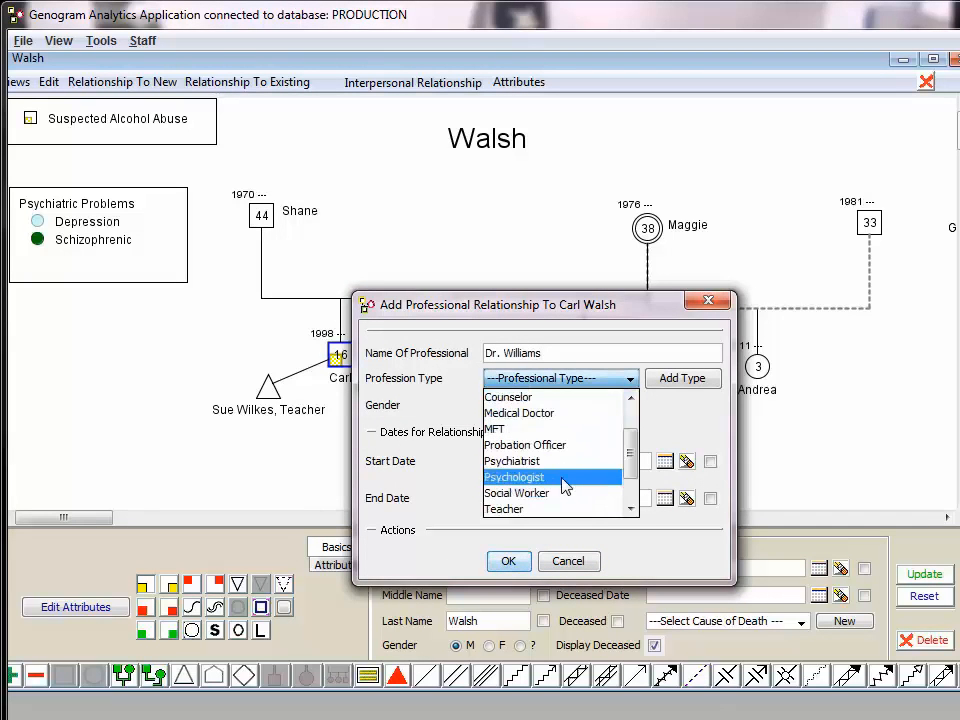
left_click(567, 462)
left_click(505, 408)
left_click(519, 562)
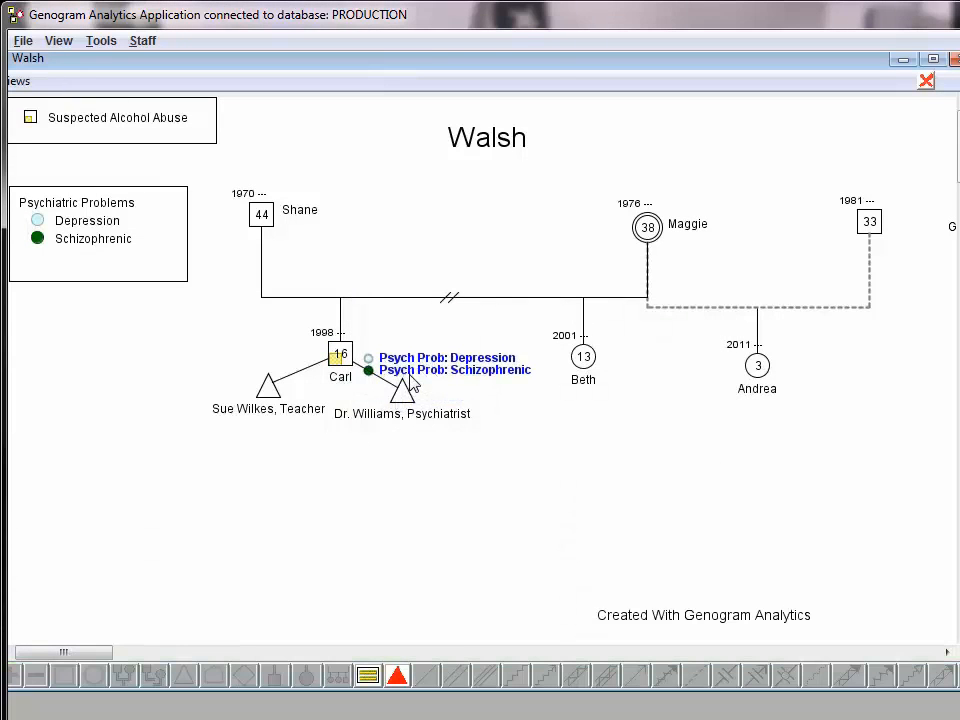
Move the psychiatrist's symbol above the teacher's on the son's outer side and align the psychiatric labels beside the son
left_click_drag(413, 386, 205, 350)
left_click(252, 350)
left_click(237, 349)
left_click(403, 376)
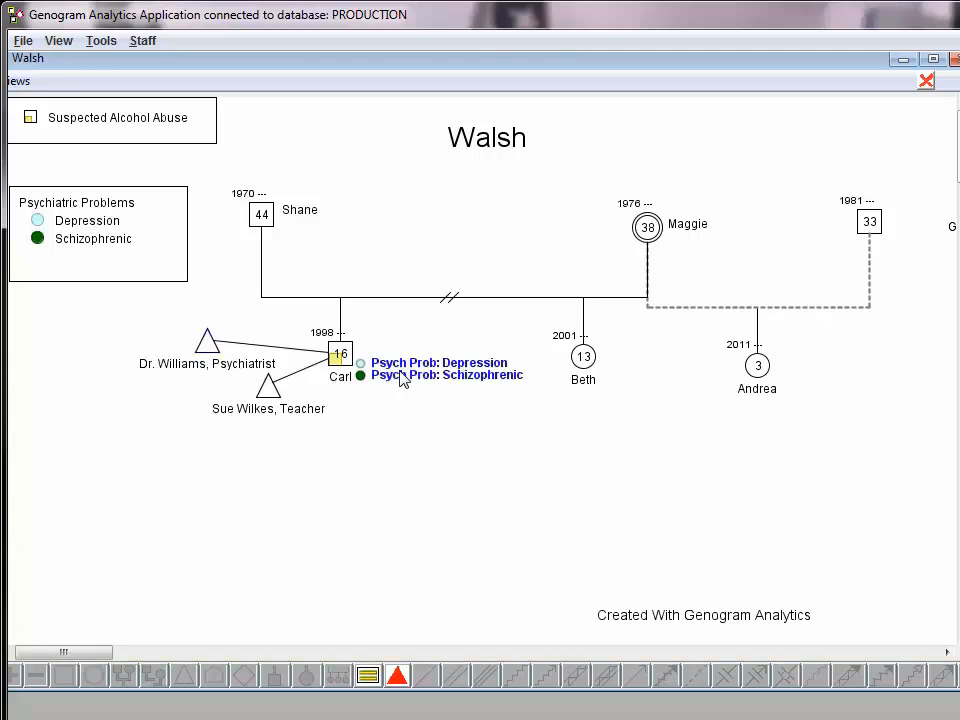
left_click(396, 435)
Shift the father's symbol downward and slightly inward to make room above him
left_click(270, 222)
left_click_drag(270, 222, 282, 247)
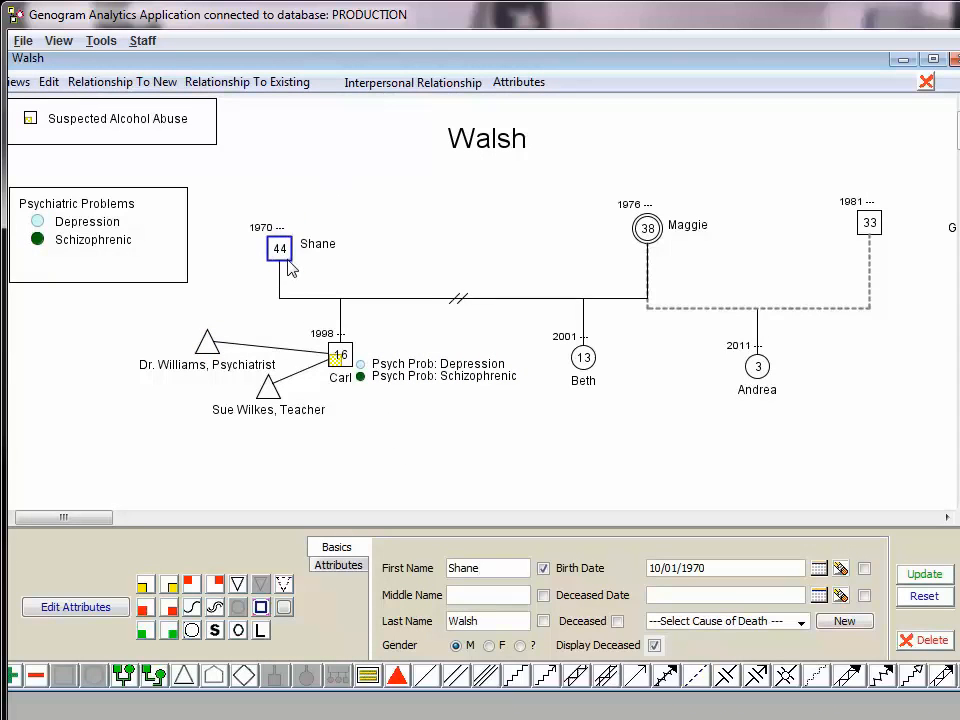
Try to add a new sibling to the father
right_click(282, 252)
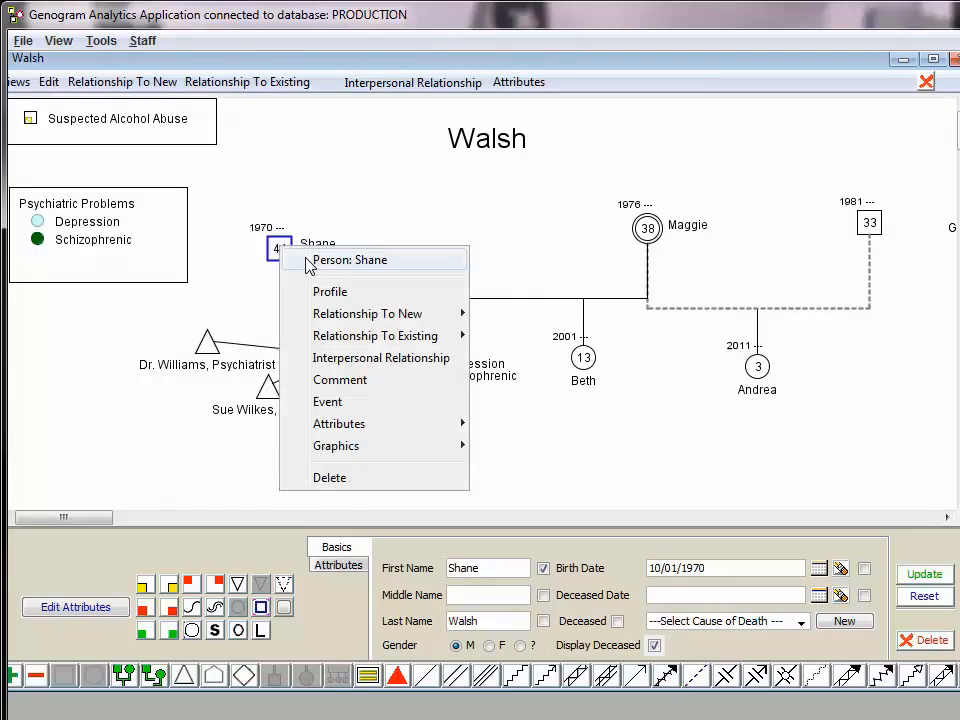
mouse_move(350, 318)
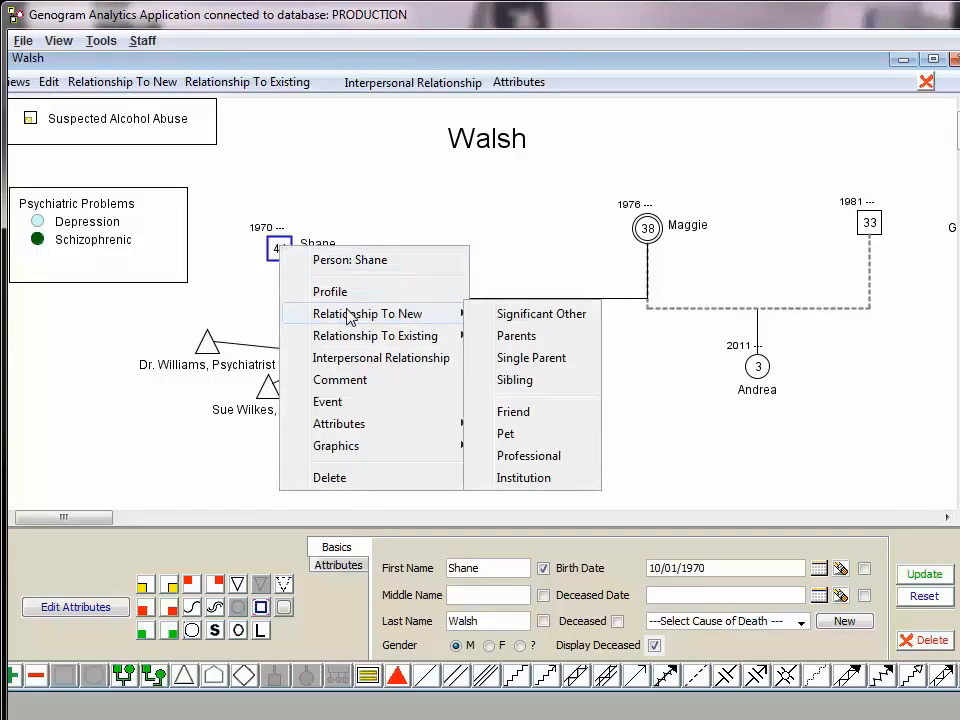
left_click(512, 381)
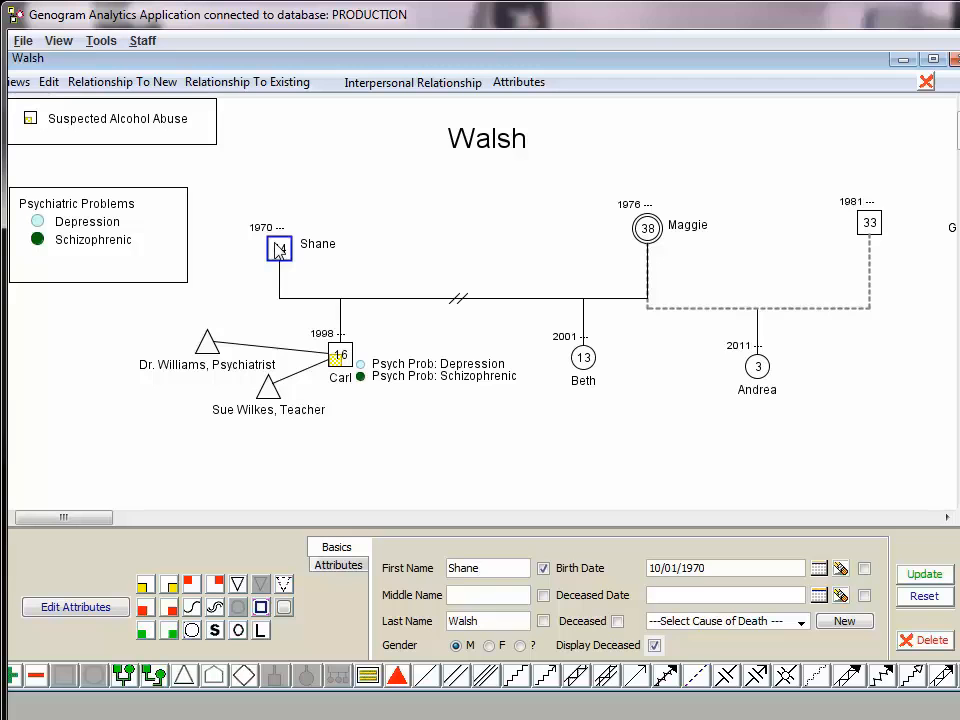
Add a pair of parents above the father
left_click(121, 672)
left_click(191, 135)
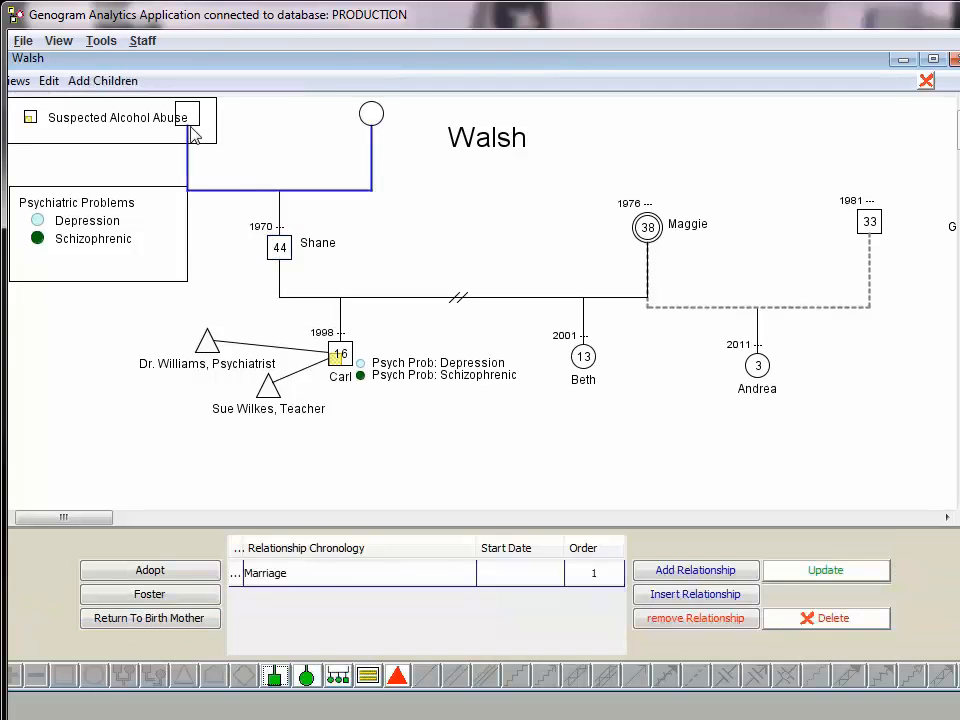
Move the Psychiatric Problems legend down below the professionals and the Suspected Alcohol Abuse legend down clear of the grandfather
left_click(195, 128)
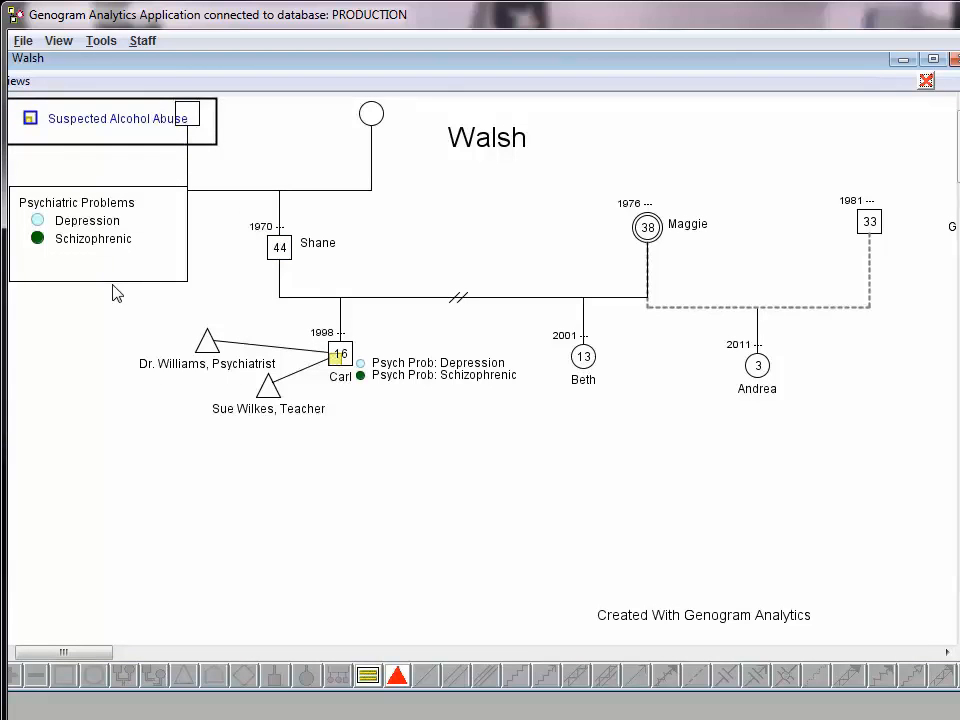
left_click(116, 274)
left_click_drag(116, 285, 103, 483)
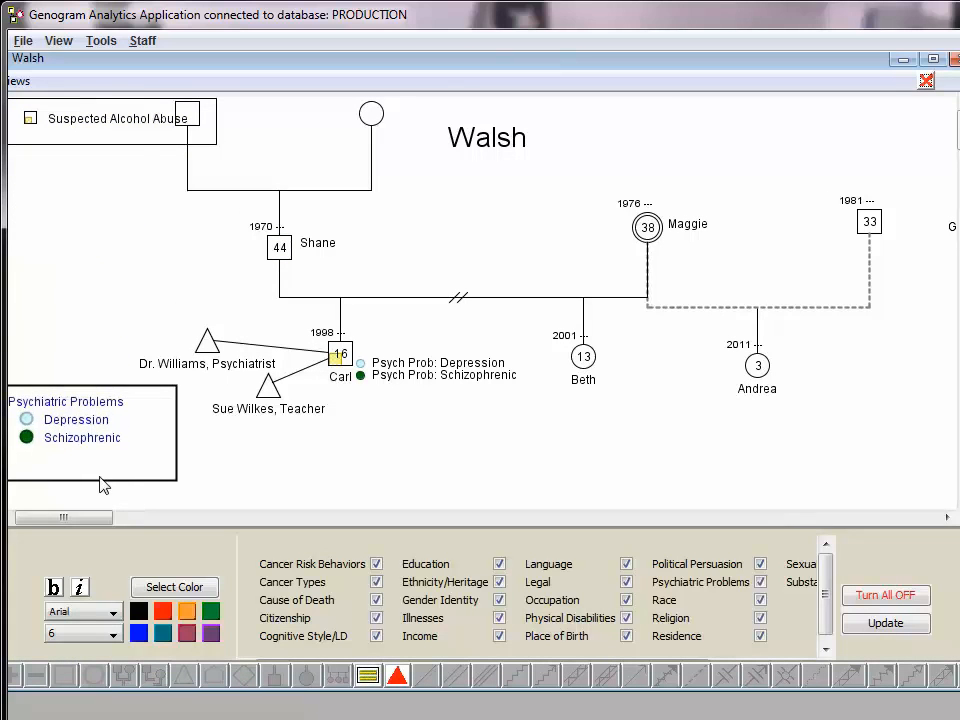
left_click(141, 152)
left_click_drag(141, 152, 120, 306)
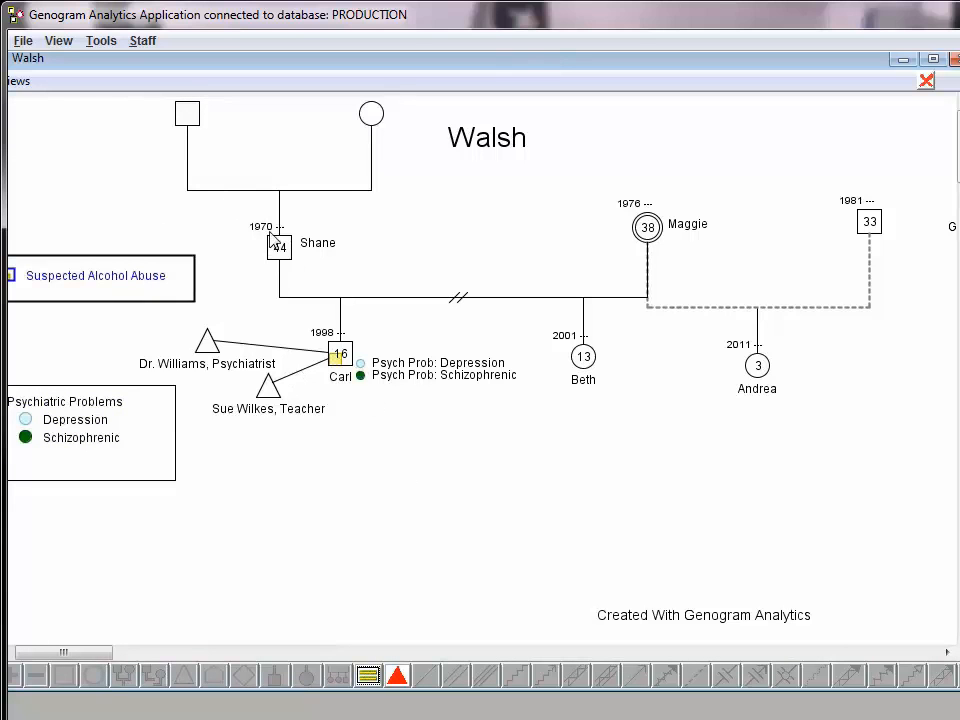
Move the grandfather outward to widen the couple line, and add a female child to the grandparents with her name and birth date
left_click_drag(190, 117, 119, 113)
left_click(163, 191)
right_click(166, 193)
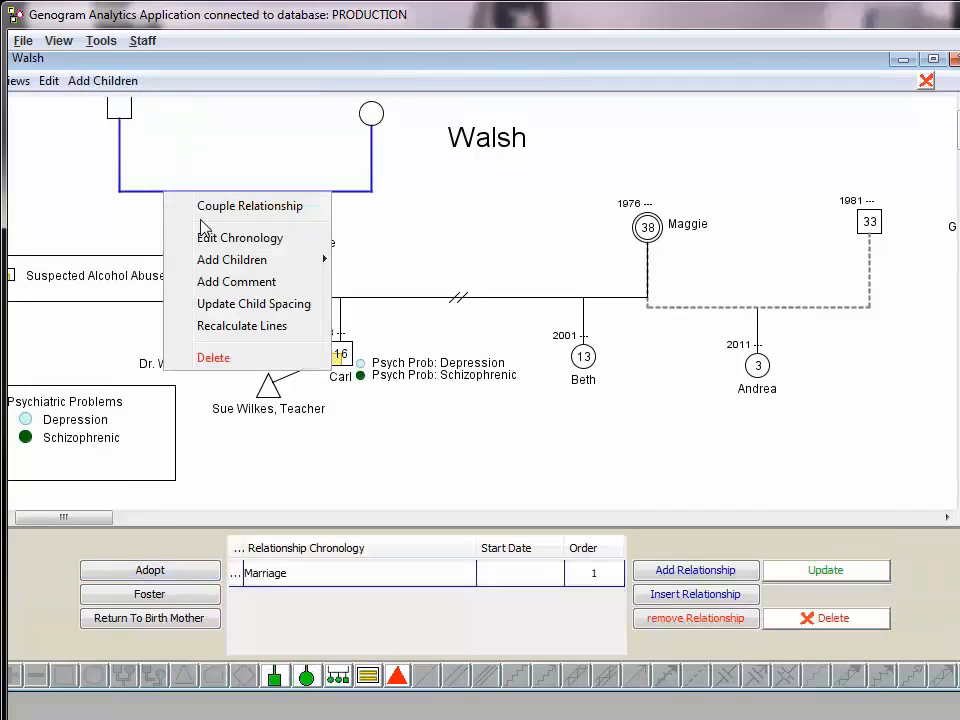
mouse_move(223, 262)
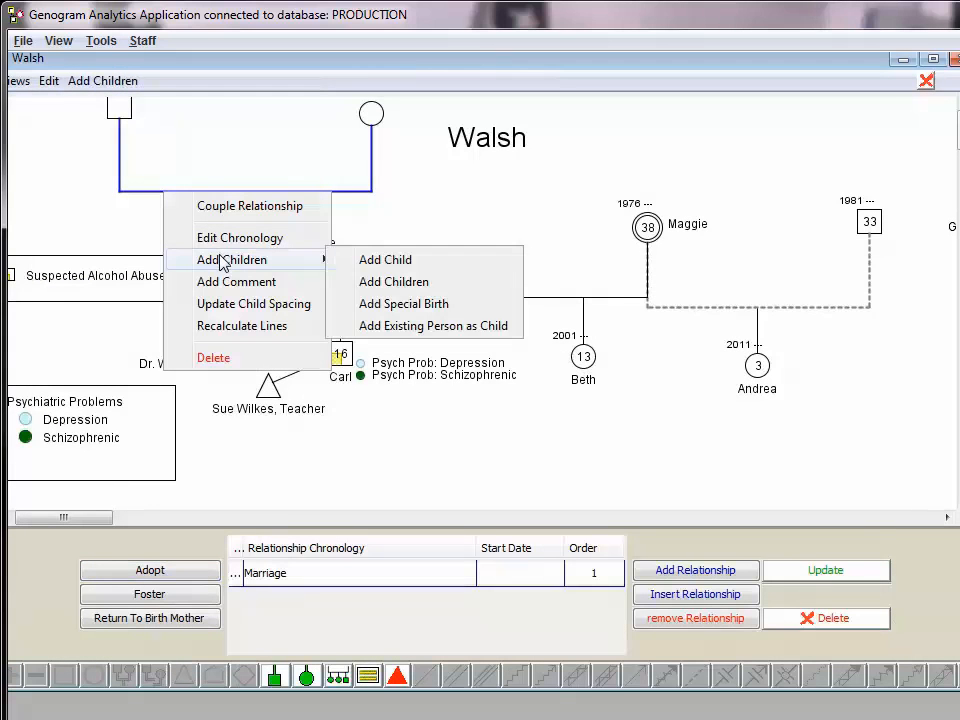
left_click(404, 266)
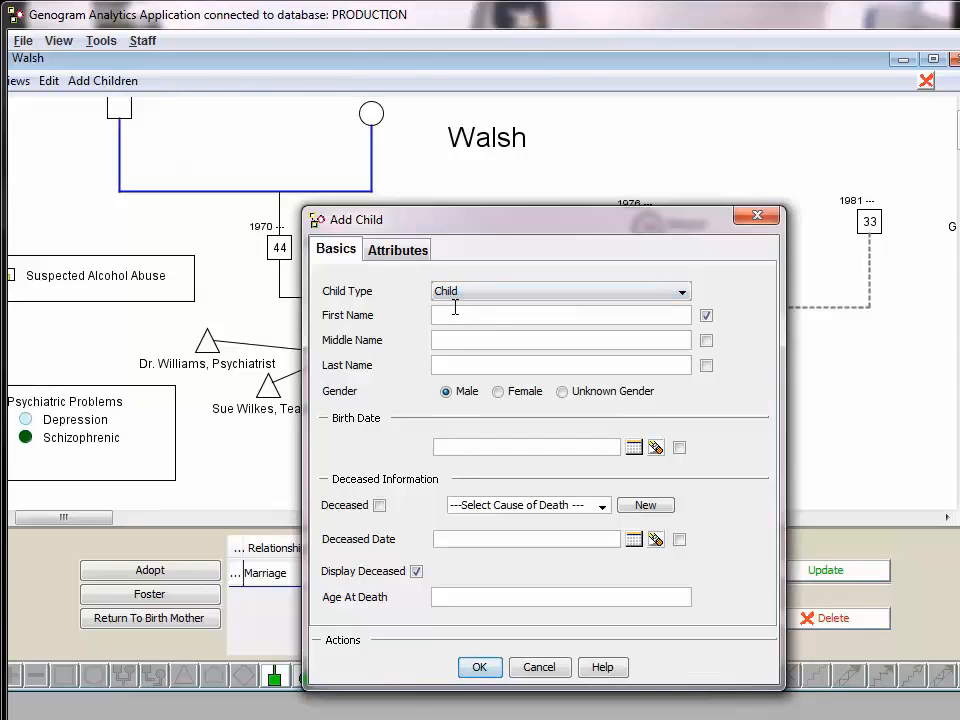
type("Aunt Mary")
type("Smith")
left_click(498, 391)
left_click(480, 444)
type("01/02/1968")
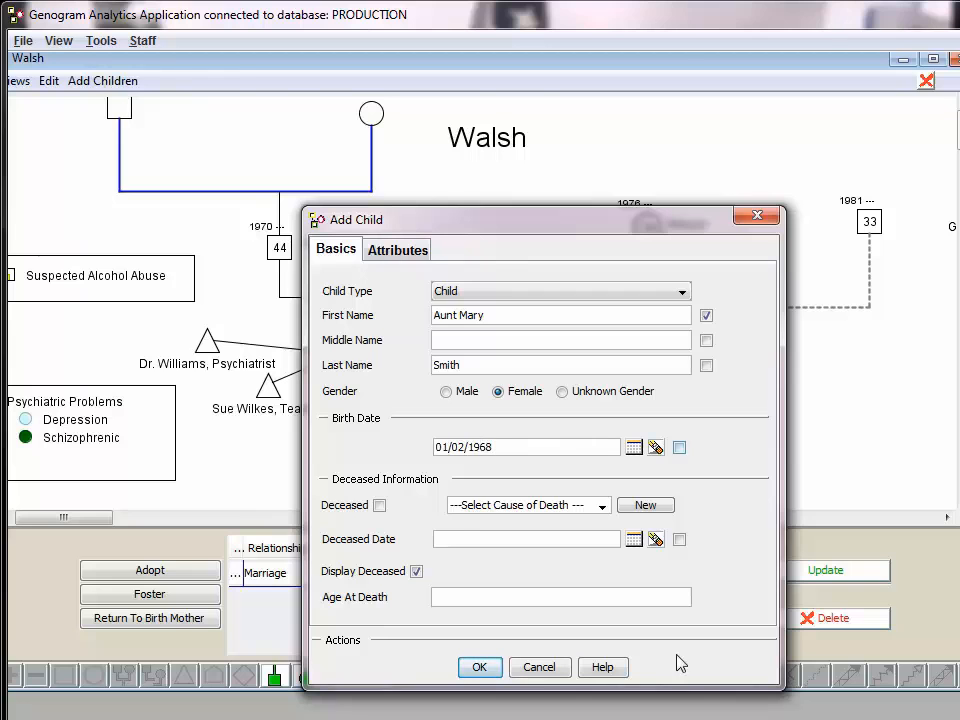
left_click(474, 668)
Position the aunt below the grandparents' line and lower the Suspected Alcohol Abuse legend clear of her name
left_click_drag(170, 257, 147, 234)
left_click_drag(143, 312, 142, 322)
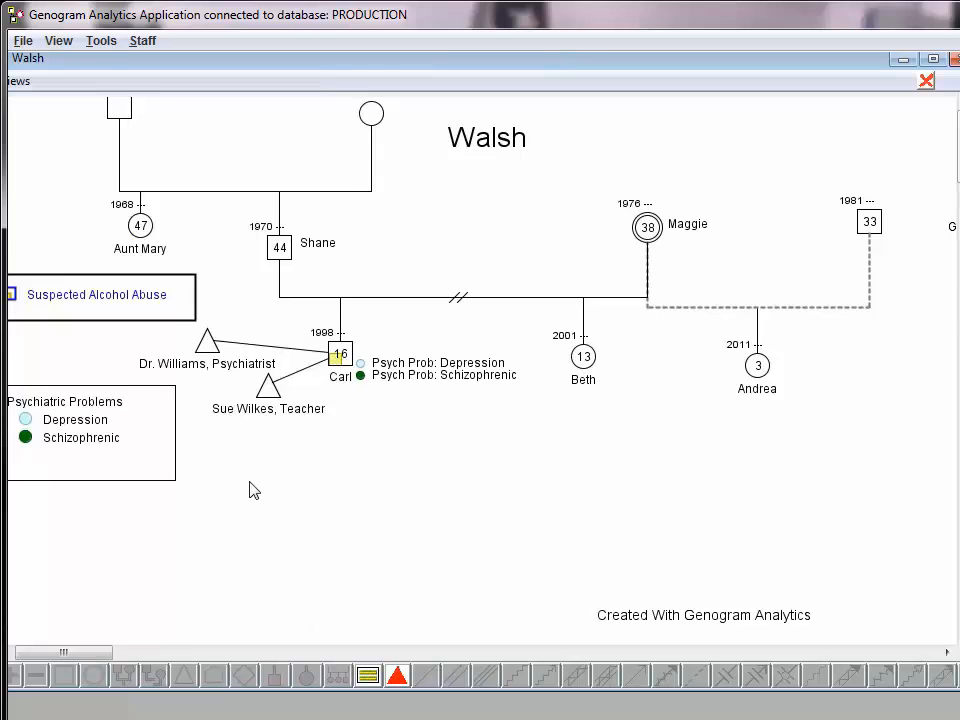
Add a Foster Care institutional relationship to the 16-year-old son, named after the aunt, with start date 09/10/2014
left_click(340, 354)
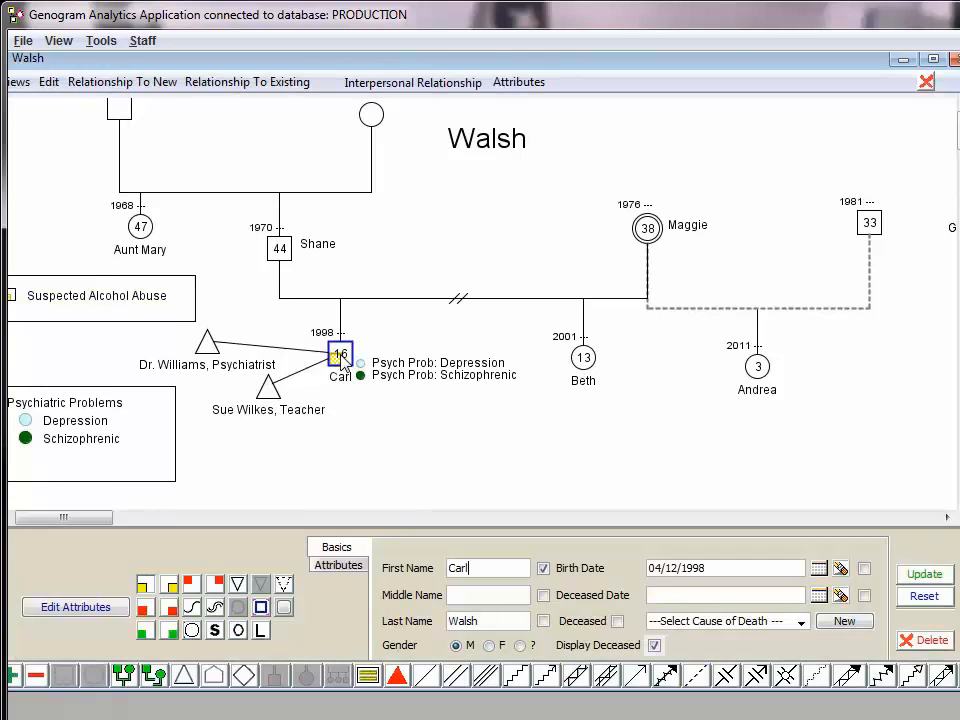
right_click(342, 360)
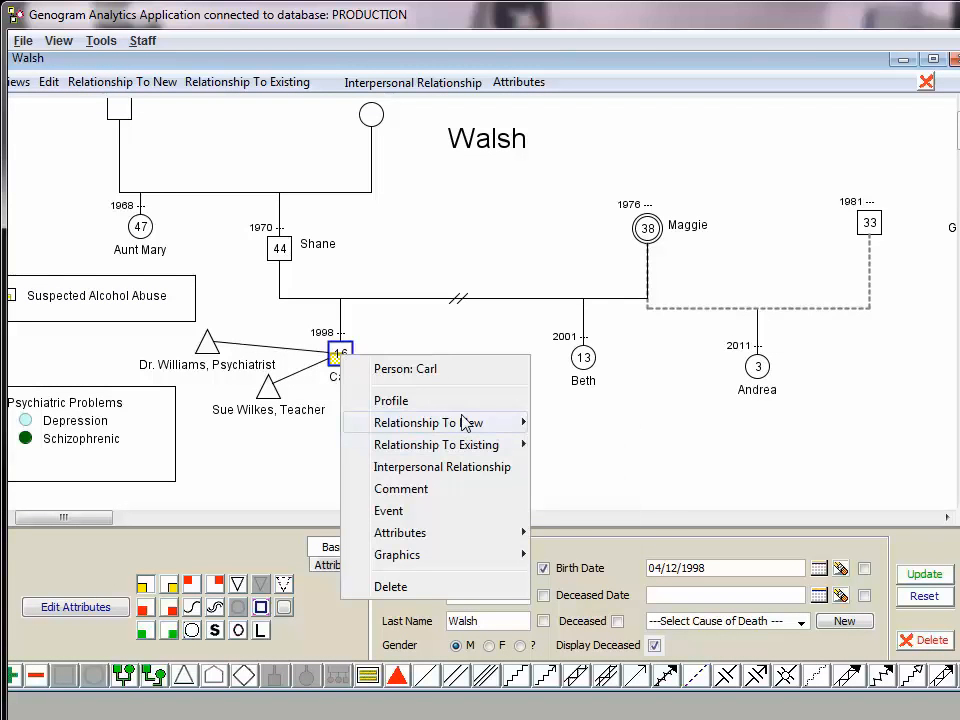
mouse_move(465, 422)
left_click(612, 586)
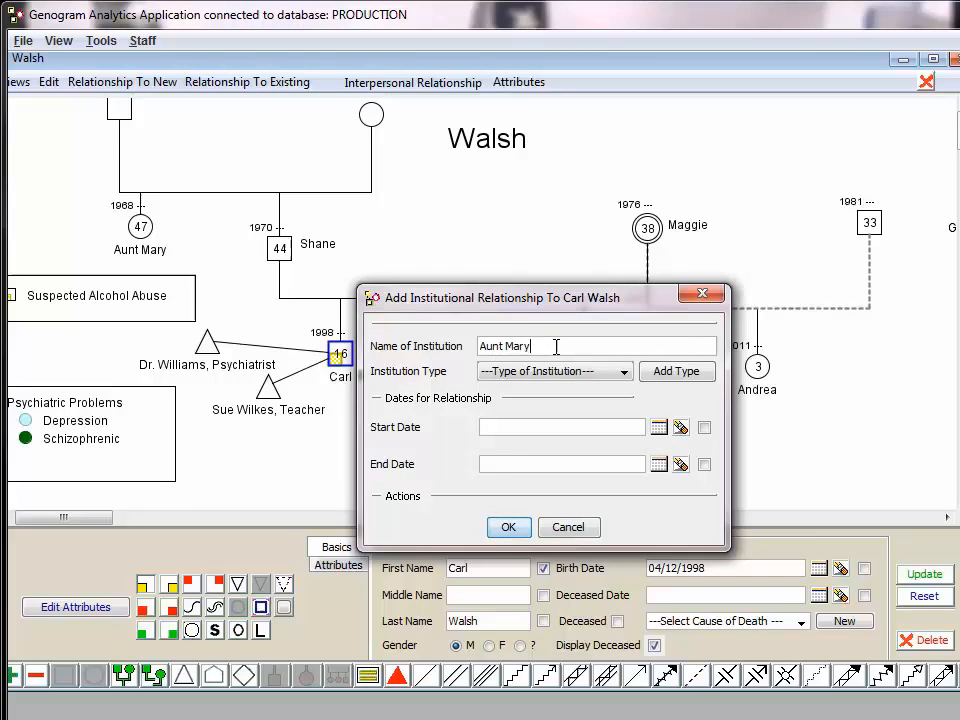
type("Aunt Mary")
left_click(557, 371)
left_click(561, 423)
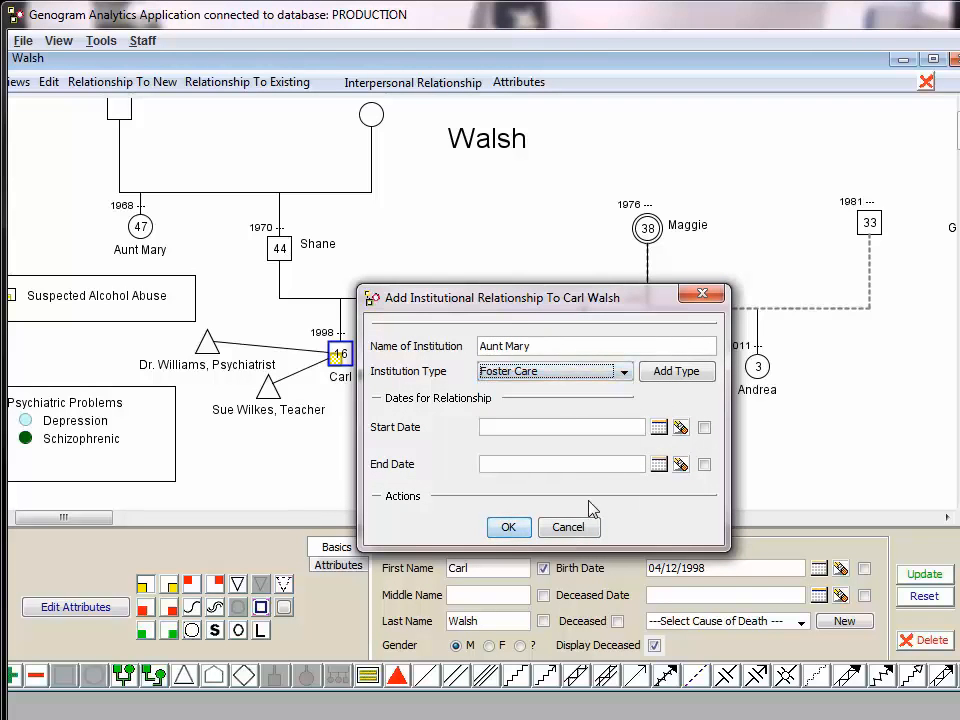
left_click(542, 425)
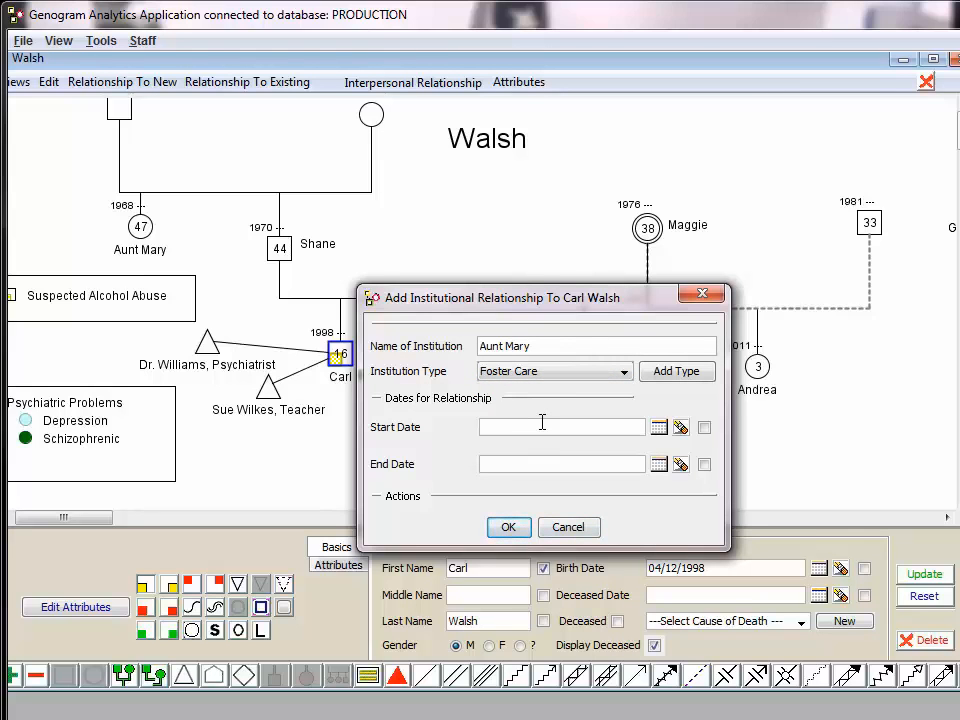
type("09/10/2014")
left_click(508, 530)
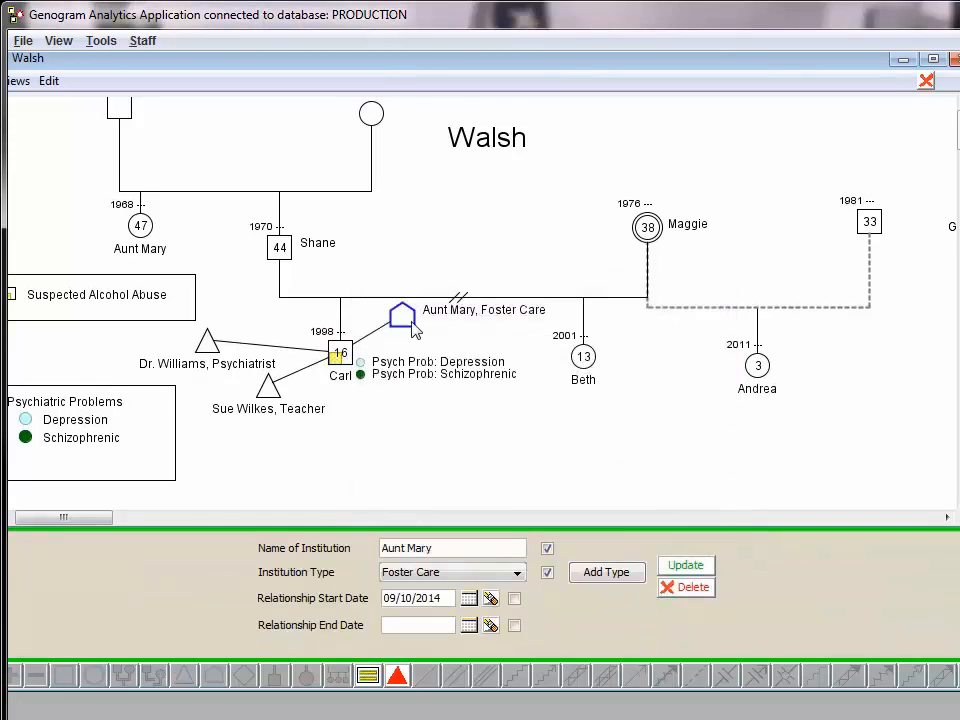
Move the foster care institution below the son and set its relationship end date to 01/01/2015
left_click(356, 447)
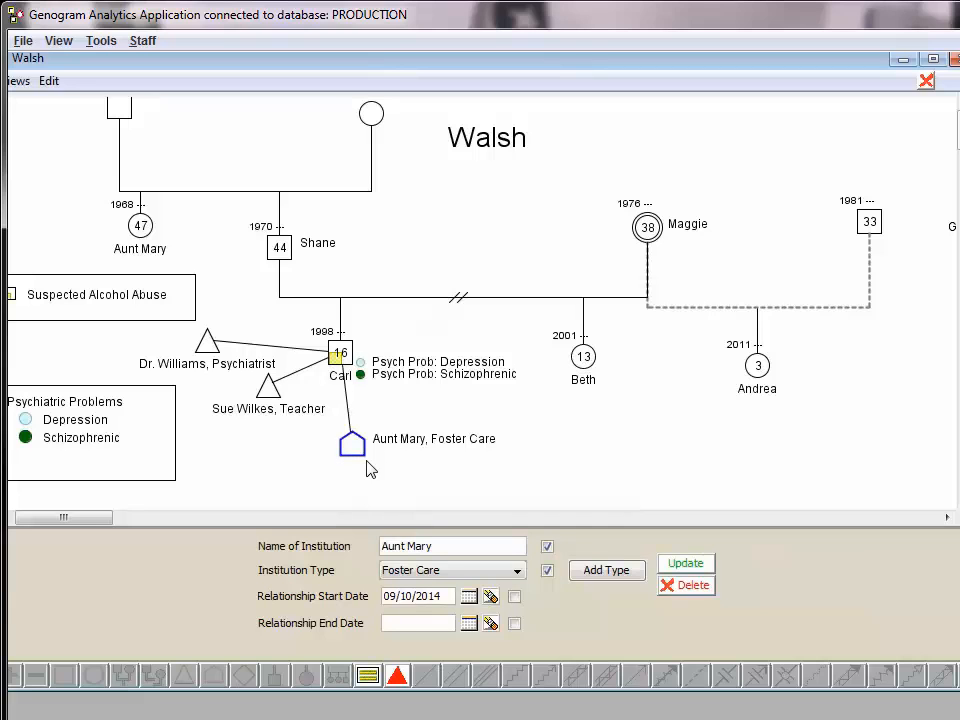
left_click(412, 623)
type("01/01/2015")
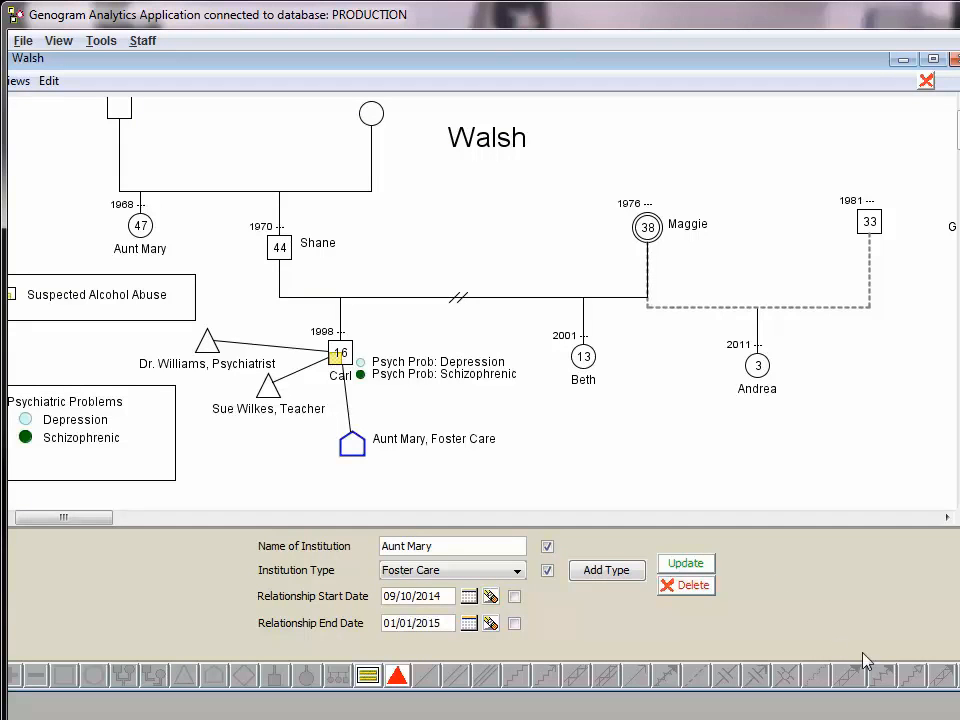
left_click(684, 565)
Delete the foster care institution linked to the son
right_click(349, 443)
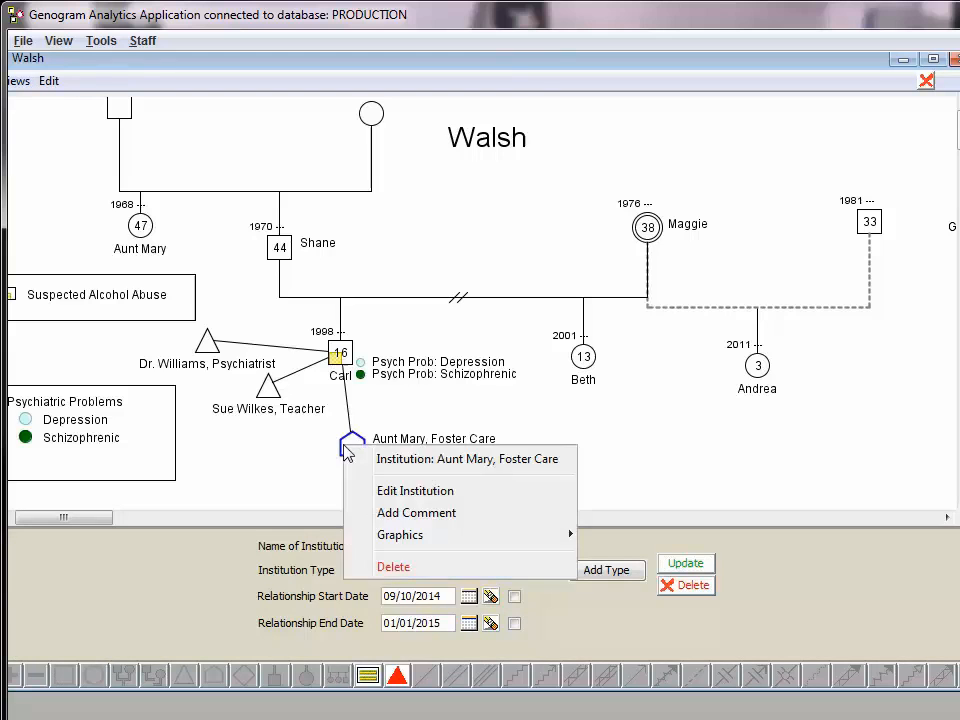
left_click(392, 567)
left_click(441, 401)
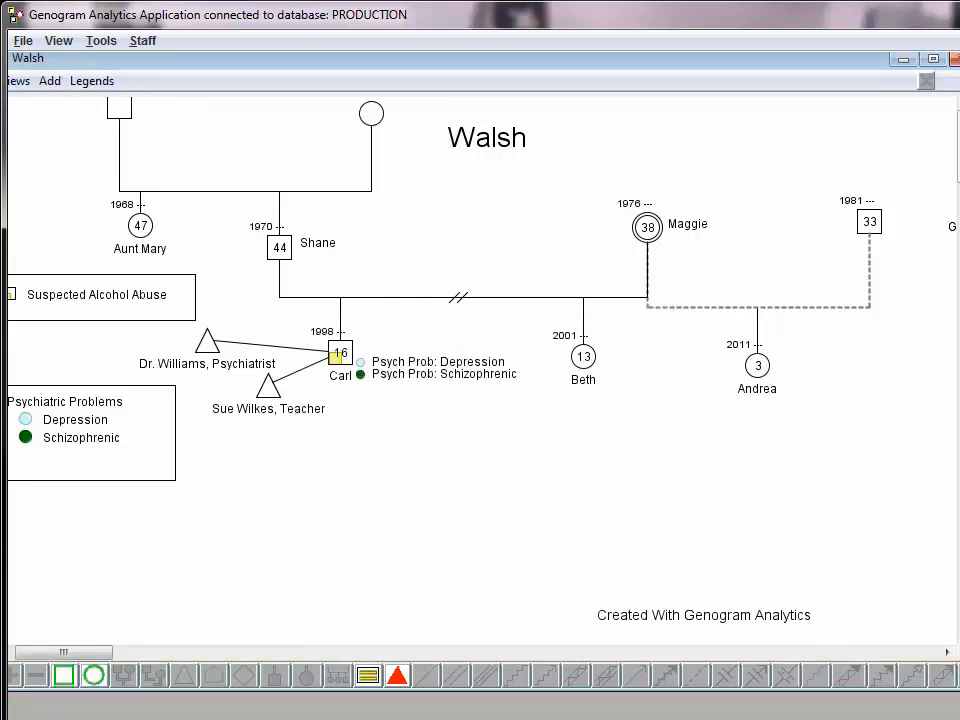